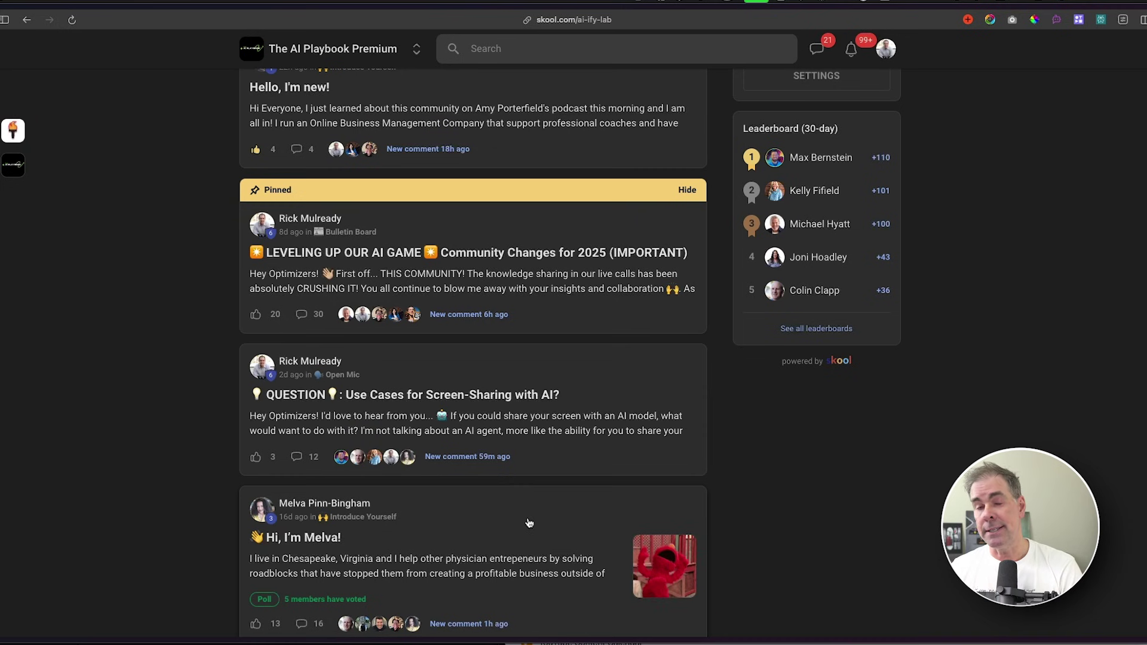
scroll(213, 466, down, 2)
scroll(213, 466, up, 10)
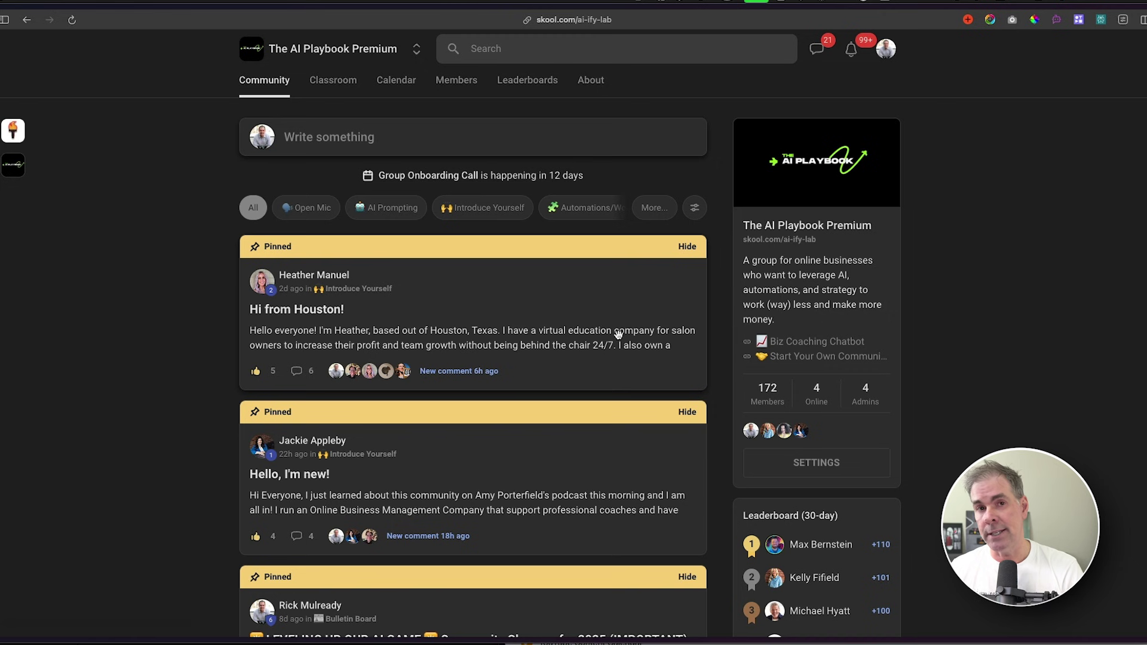
Go to the Classroom of The AI Playbook Premium community in Skool
click(333, 80)
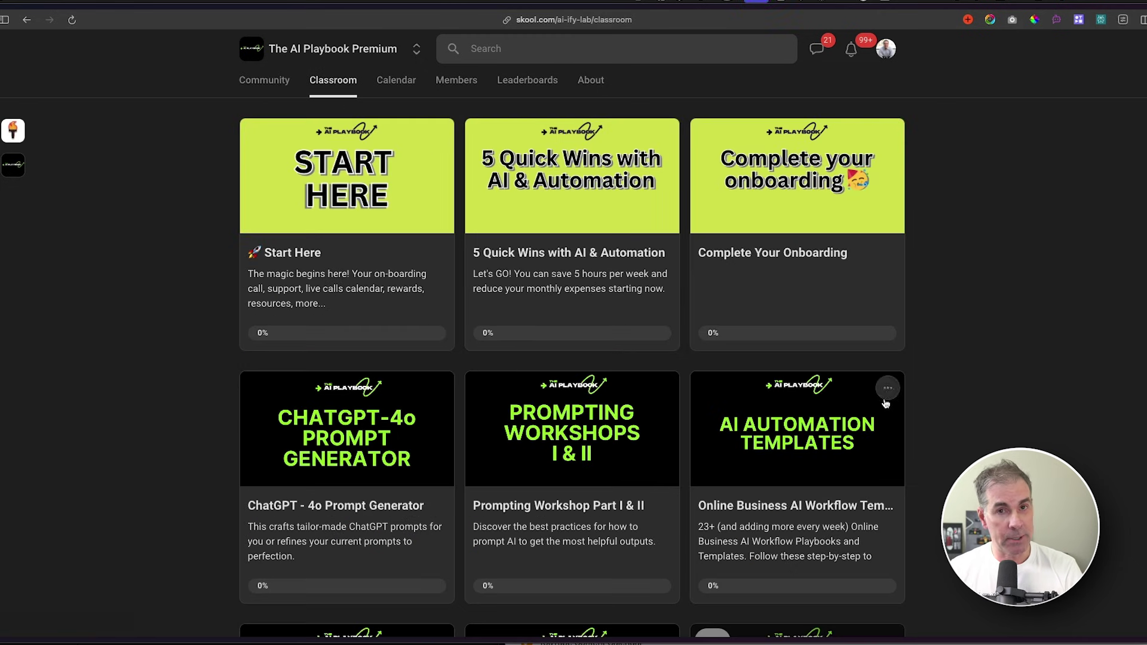
Return to the Community feed in Skool before moving to a fresh Gemini chat
click(264, 80)
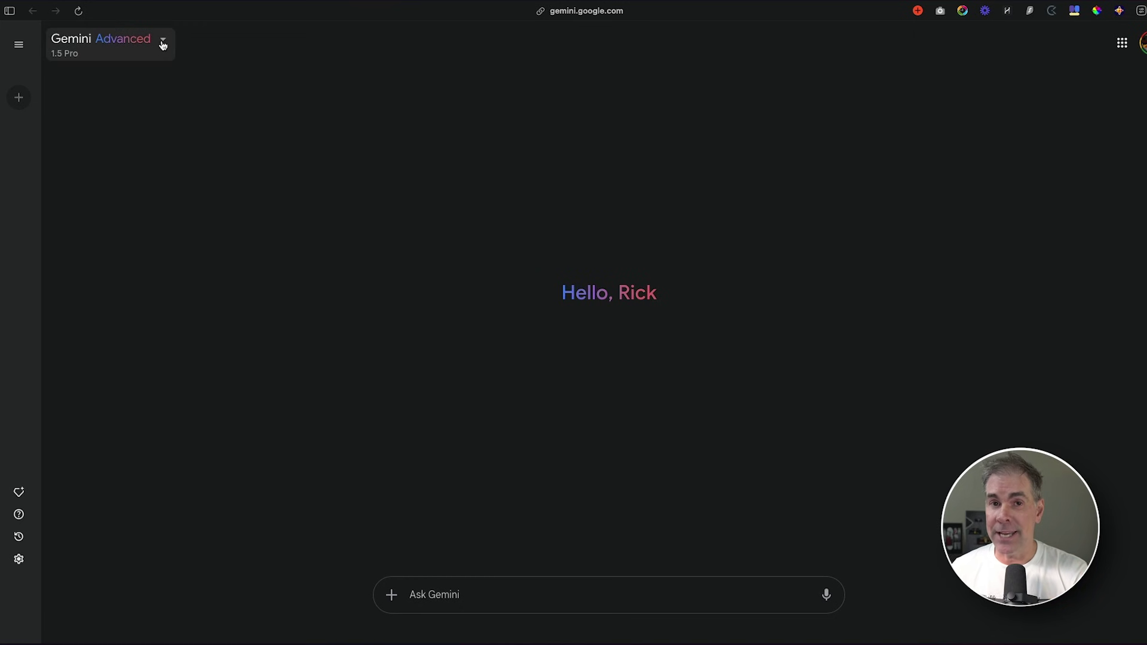
Select 1.5 Pro with Deep Research and submit the AI marketing campaigns benchmarking request for 2025 planning
click(164, 45)
click(116, 165)
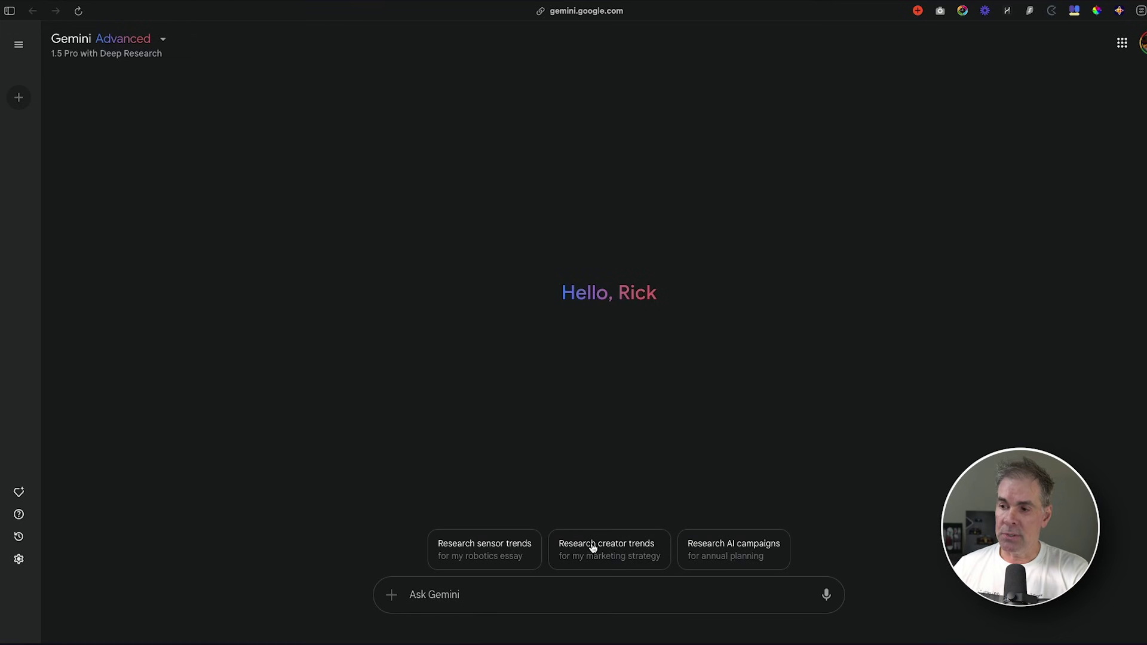
click(722, 550)
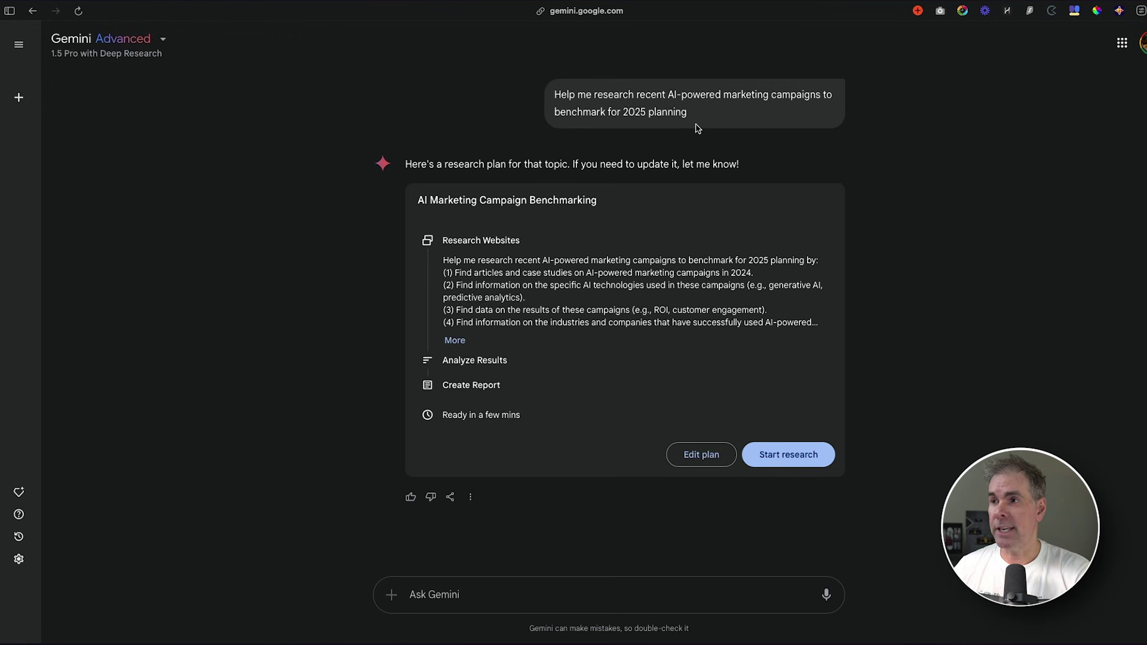
Expand the AI Marketing Campaign Benchmarking plan to show all six research steps
click(455, 341)
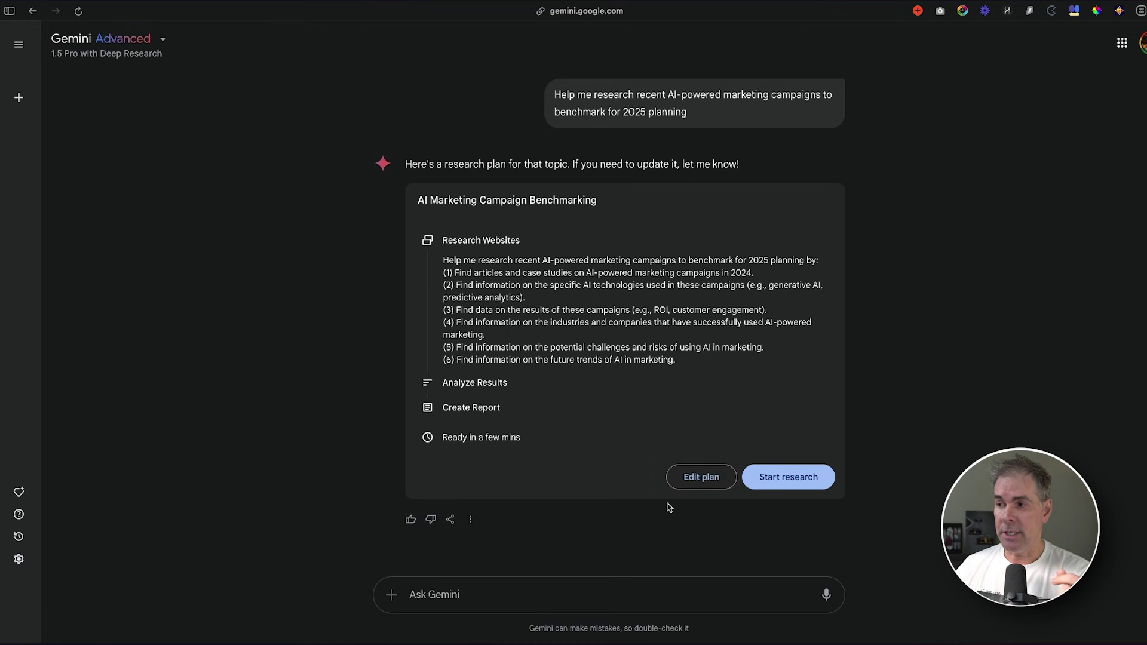
Start the research so Deep Research produces the AI Marketing Campaign Benchmarking report
click(789, 476)
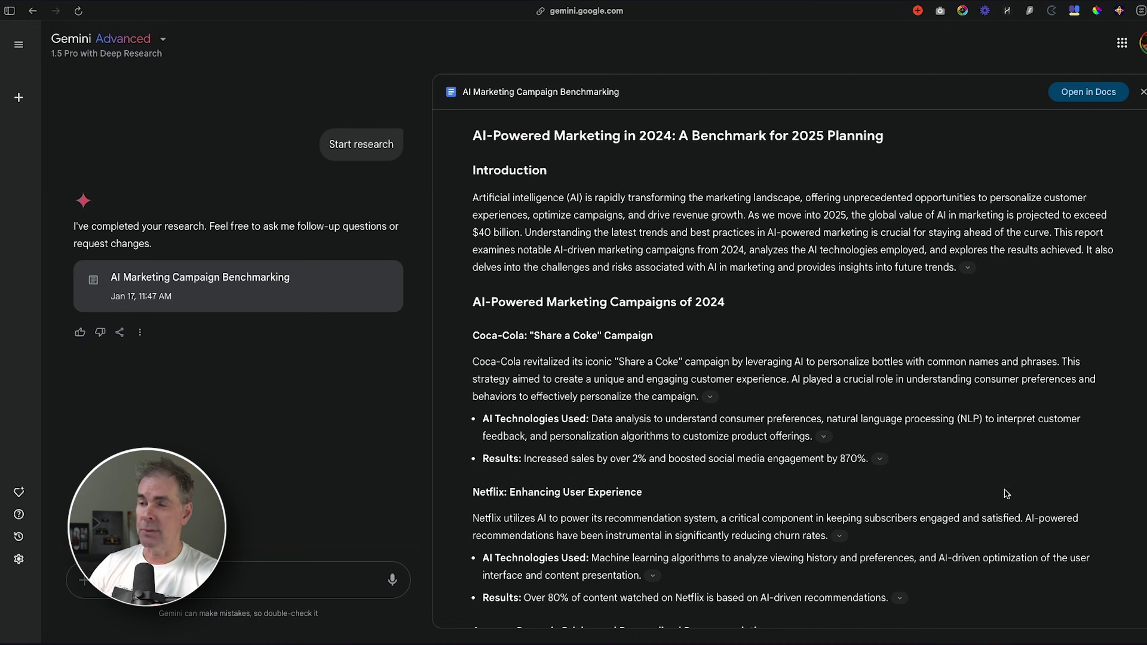
scroll(994, 493, down, 5)
scroll(992, 496, down, 5)
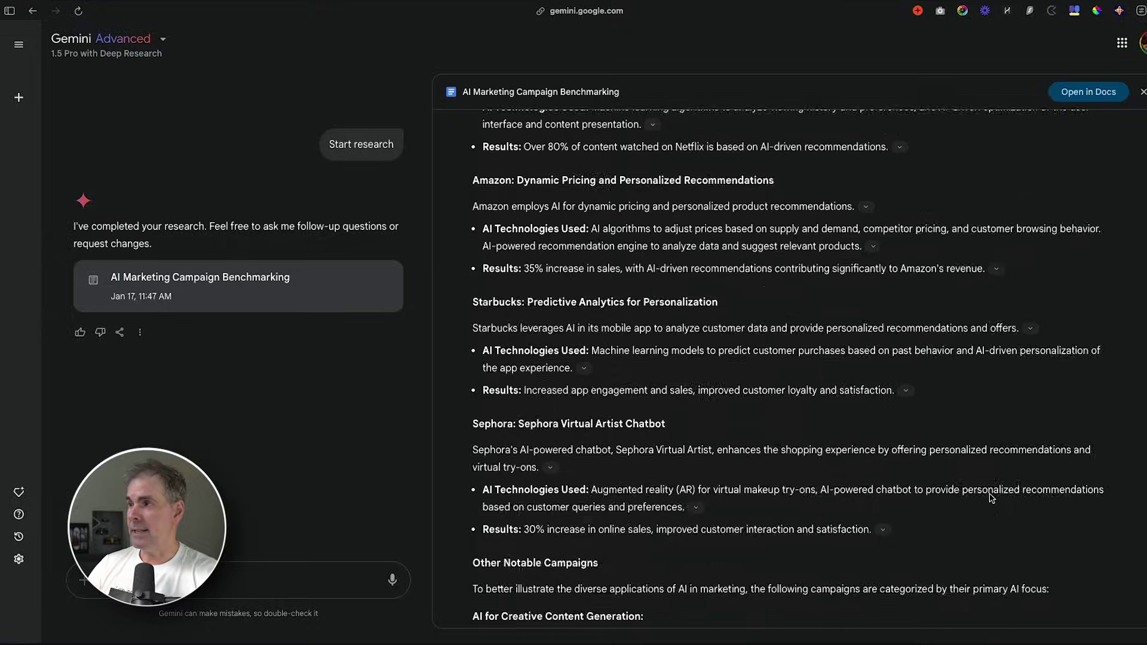
scroll(992, 496, down, 5)
scroll(992, 495, down, 5)
scroll(992, 495, down, 5)
scroll(992, 498, down, 5)
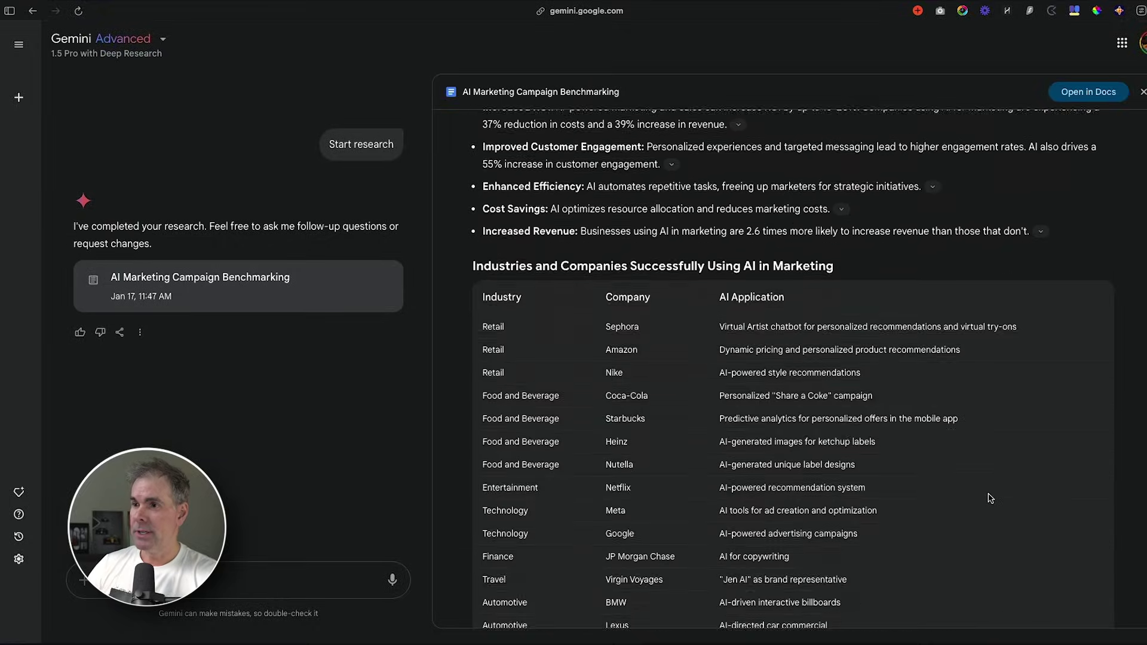
scroll(987, 498, down, 2)
scroll(987, 497, down, 3)
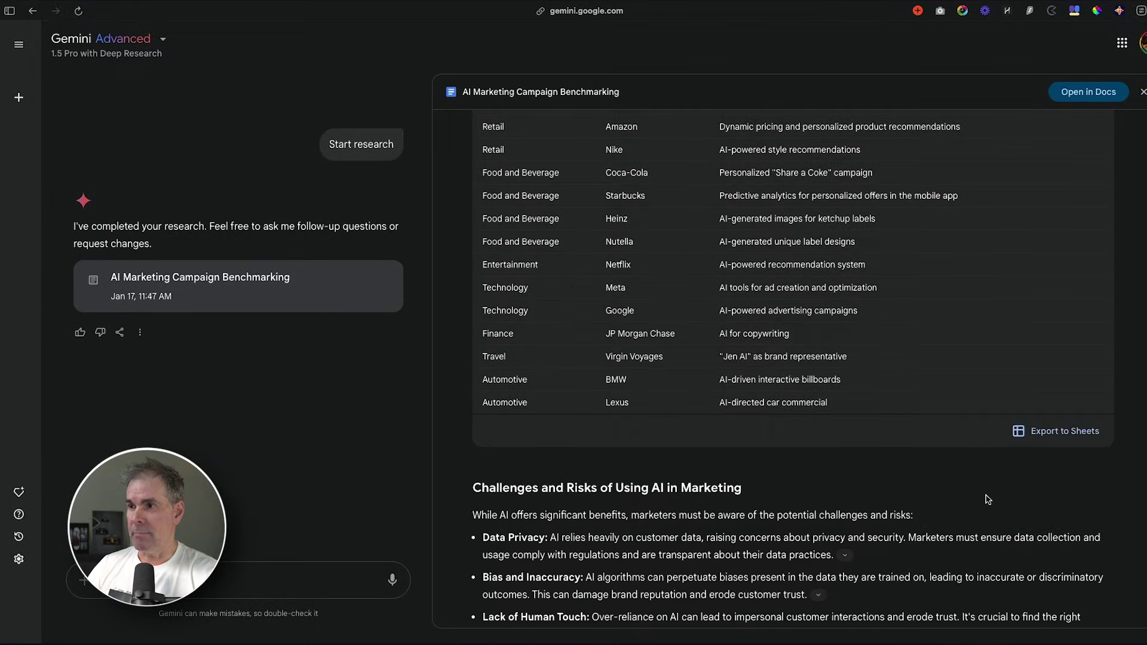
scroll(988, 499, down, 5)
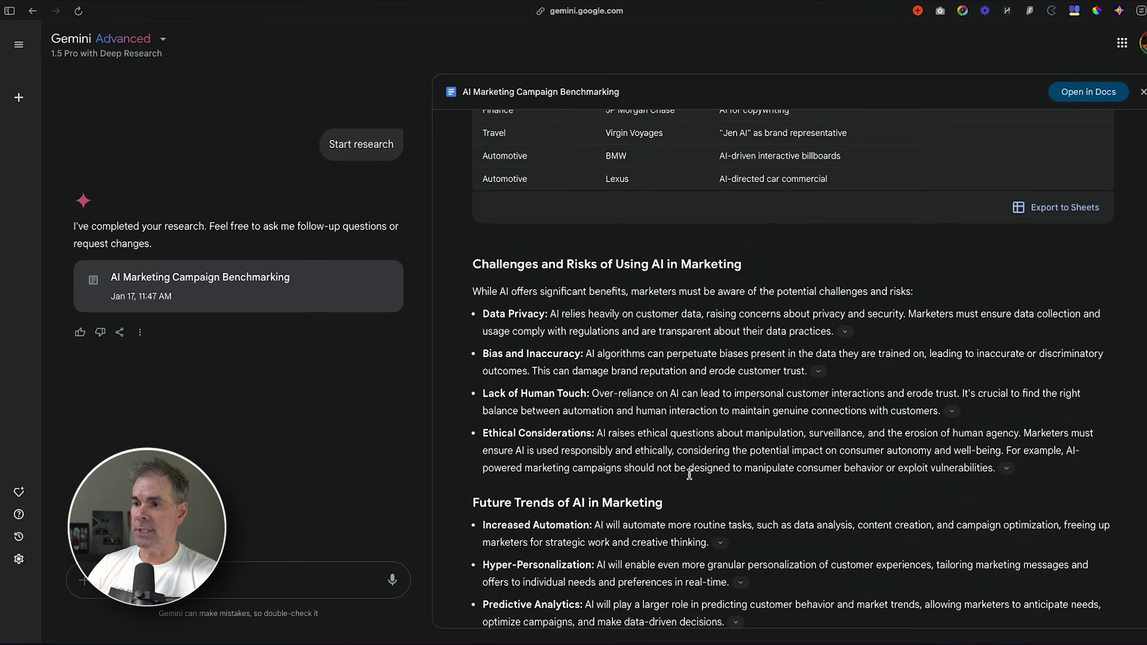
scroll(678, 518, up, 5)
scroll(627, 448, up, 5)
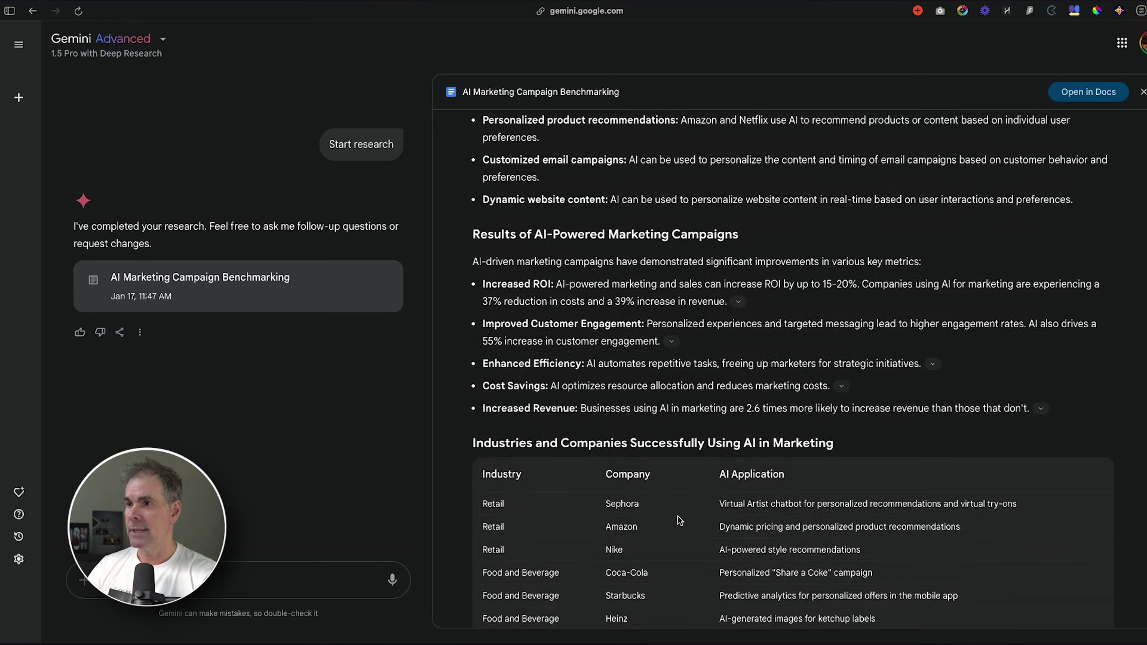
scroll(546, 319, up, 2)
scroll(733, 304, up, 5)
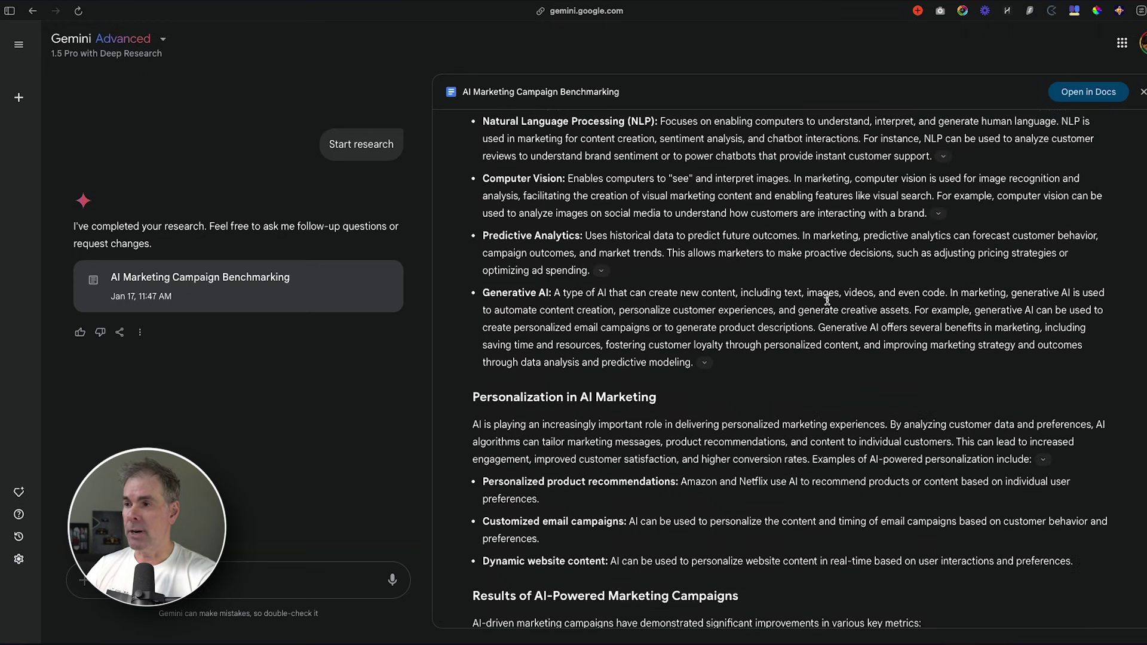
scroll(832, 308, up, 5)
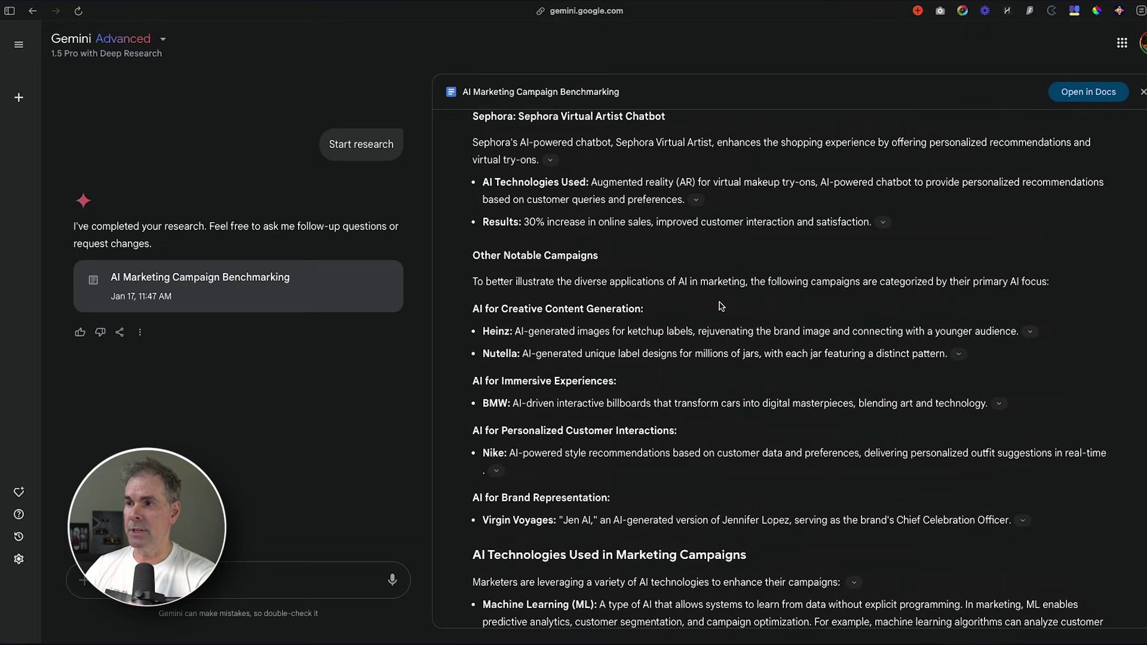
Reveal the cited source behind the Sephora bullet in the report
click(698, 200)
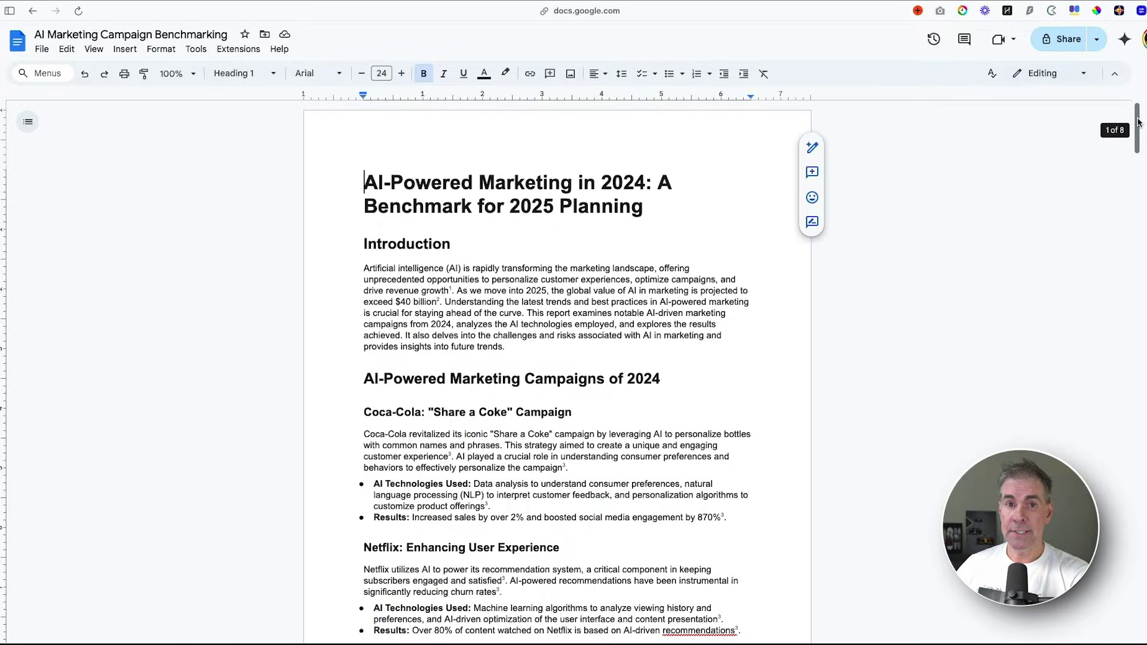
drag(1138, 121, 1120, 414)
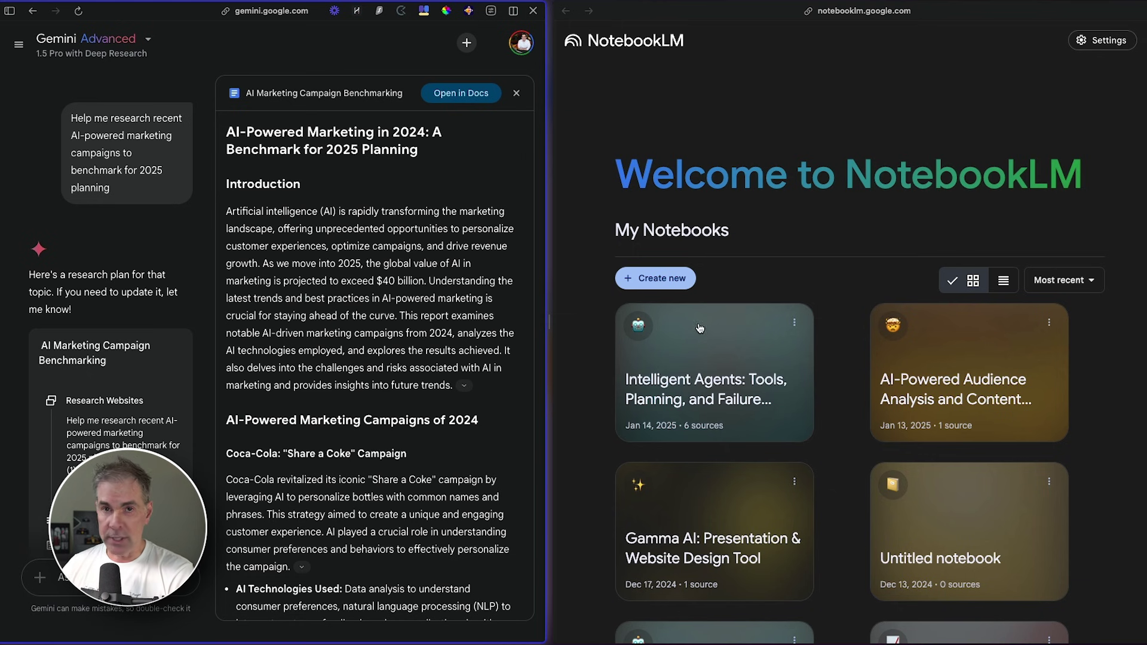
Create a new NotebookLM notebook with the pasted Gemini report as its copied-text source
click(663, 278)
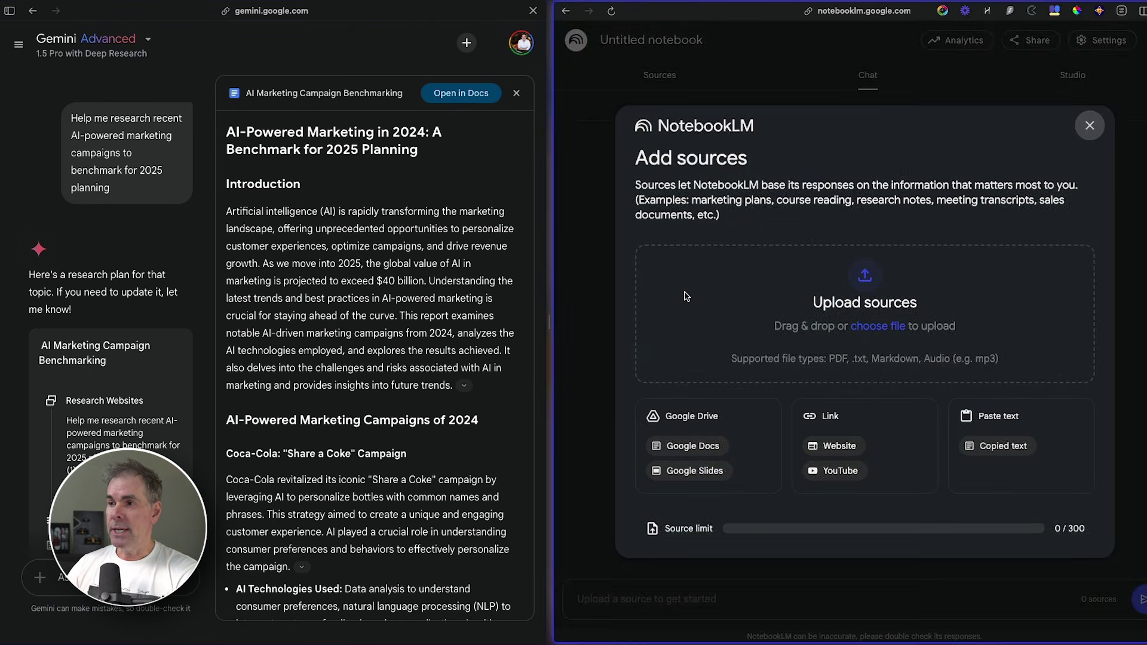
click(1003, 445)
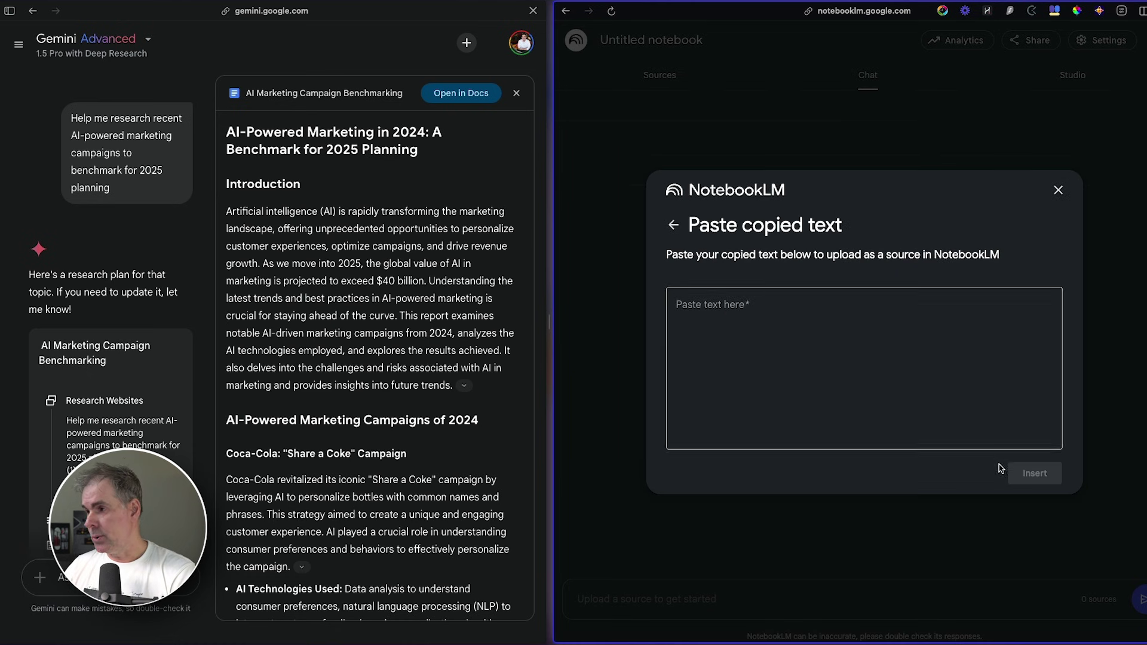
click(727, 315)
key(ctrl+v)
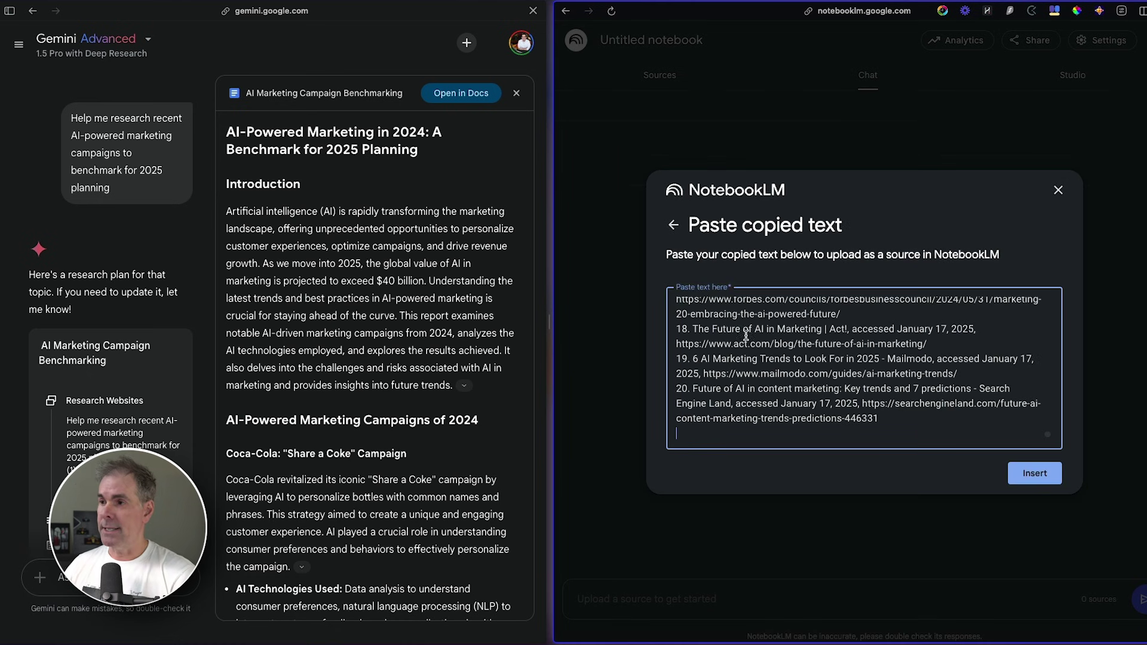
click(1034, 474)
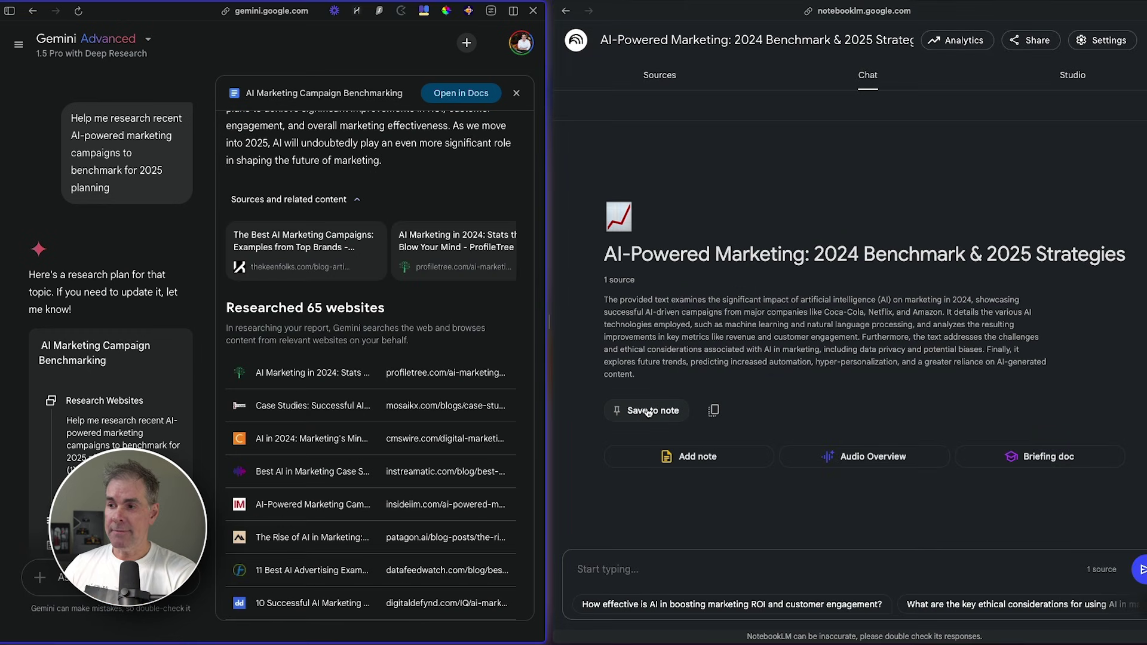
Check the notebook's Studio and chat summary, then bring up link options on Gemini's first researched website
click(649, 411)
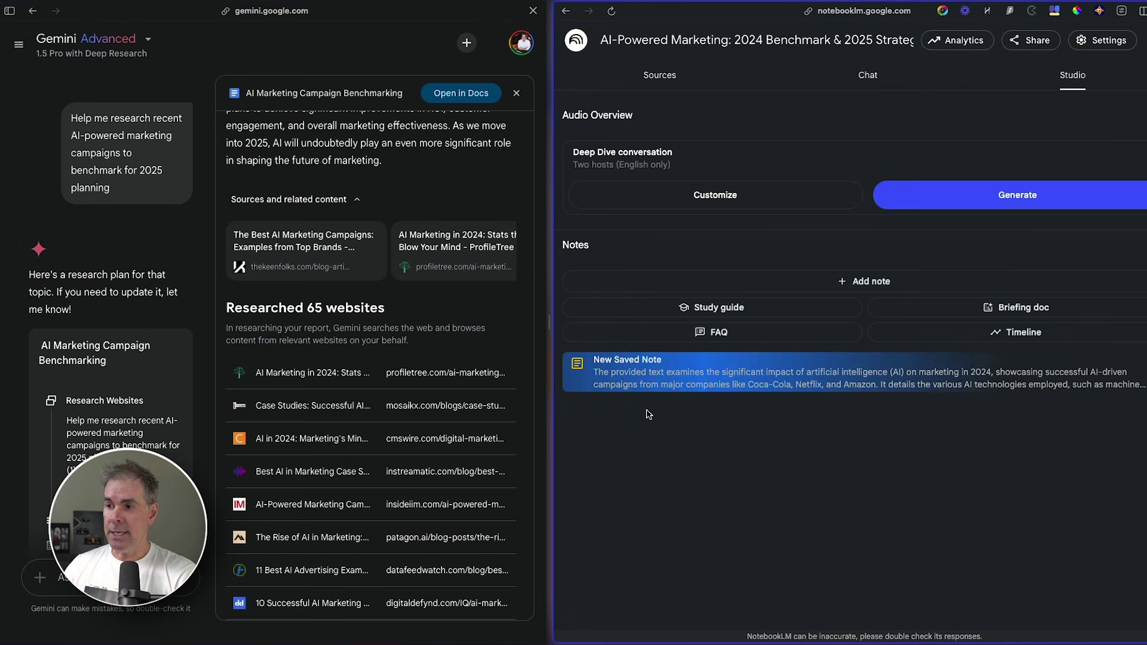
click(865, 76)
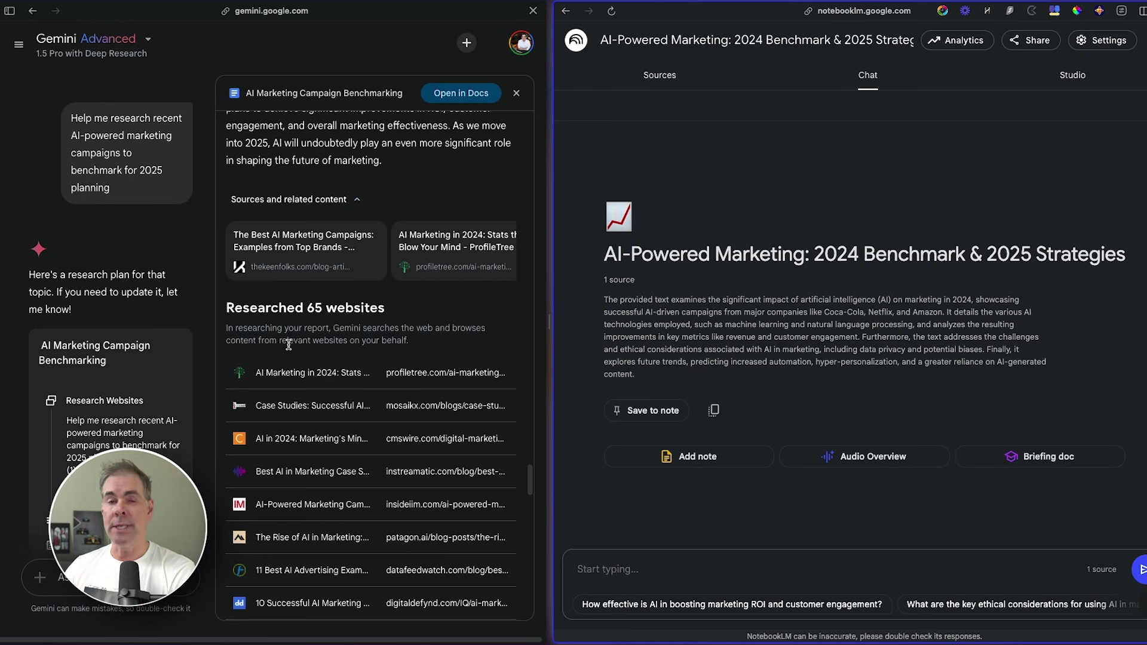
right_click(345, 373)
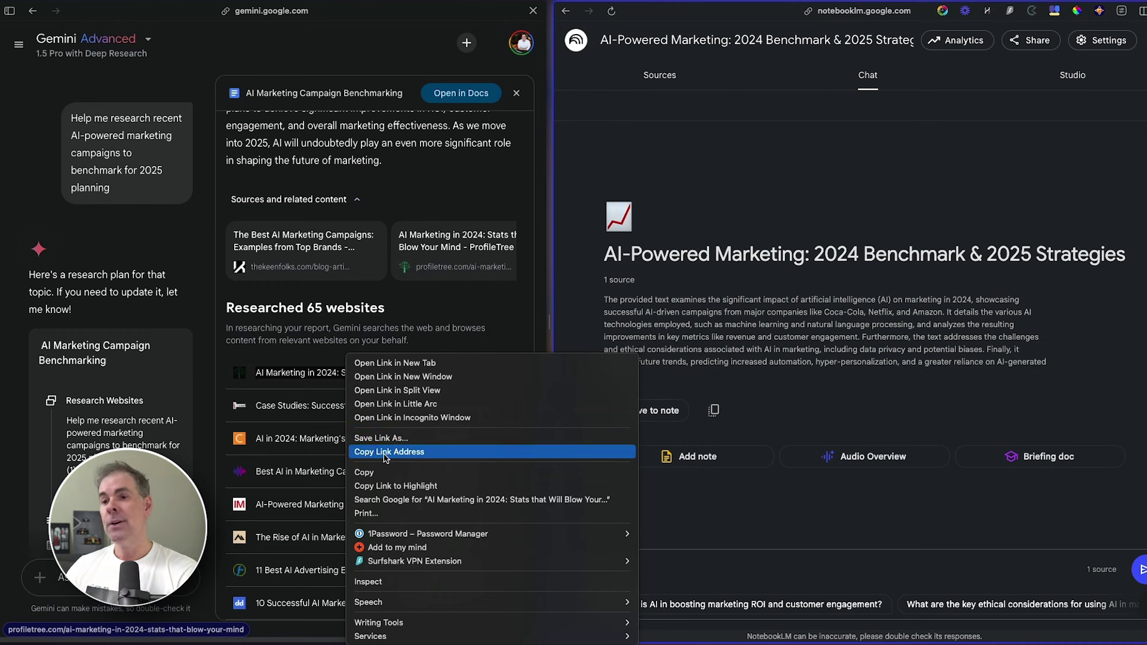
Add the copied 'AI Marketing in 2024' website address as a second notebook source
click(385, 454)
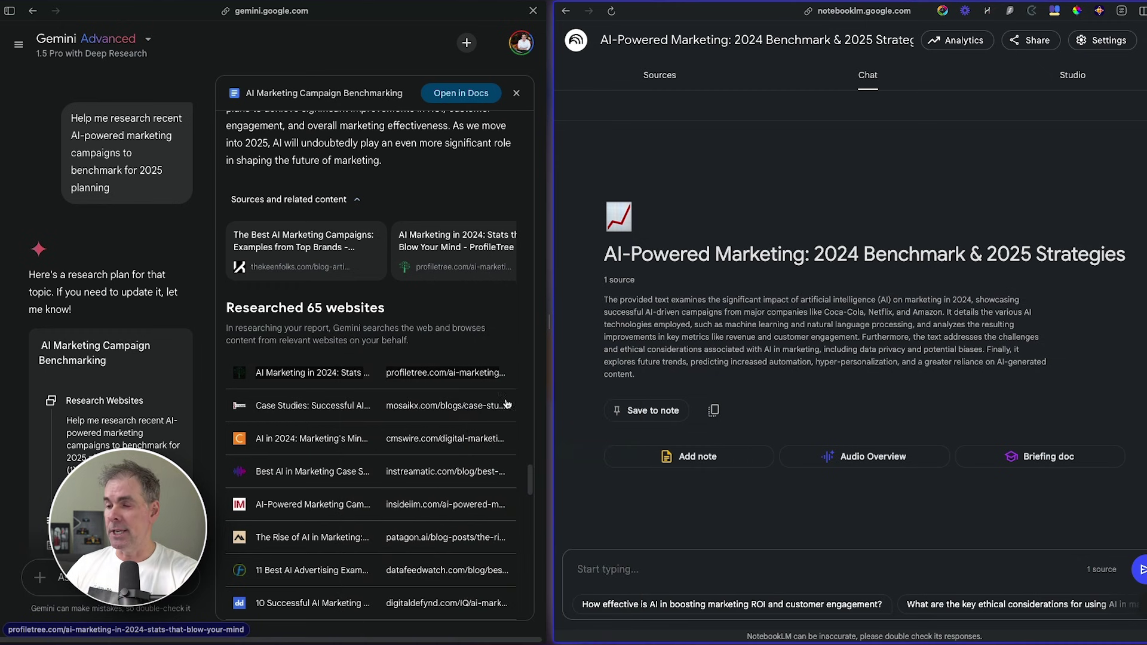
click(650, 43)
click(660, 74)
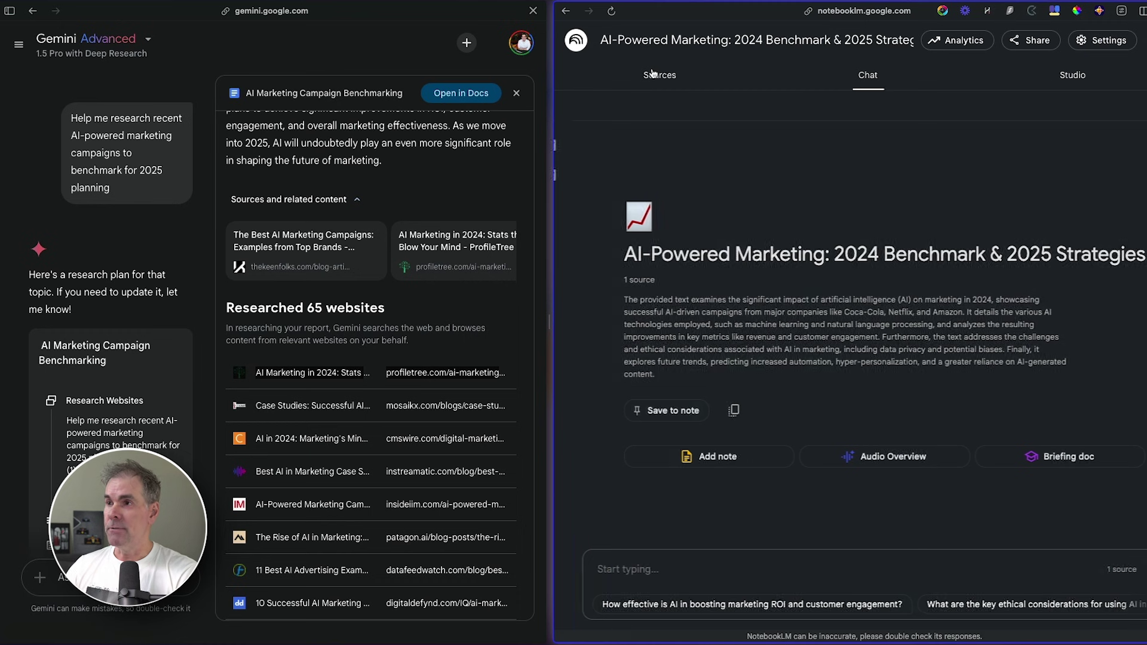
click(869, 112)
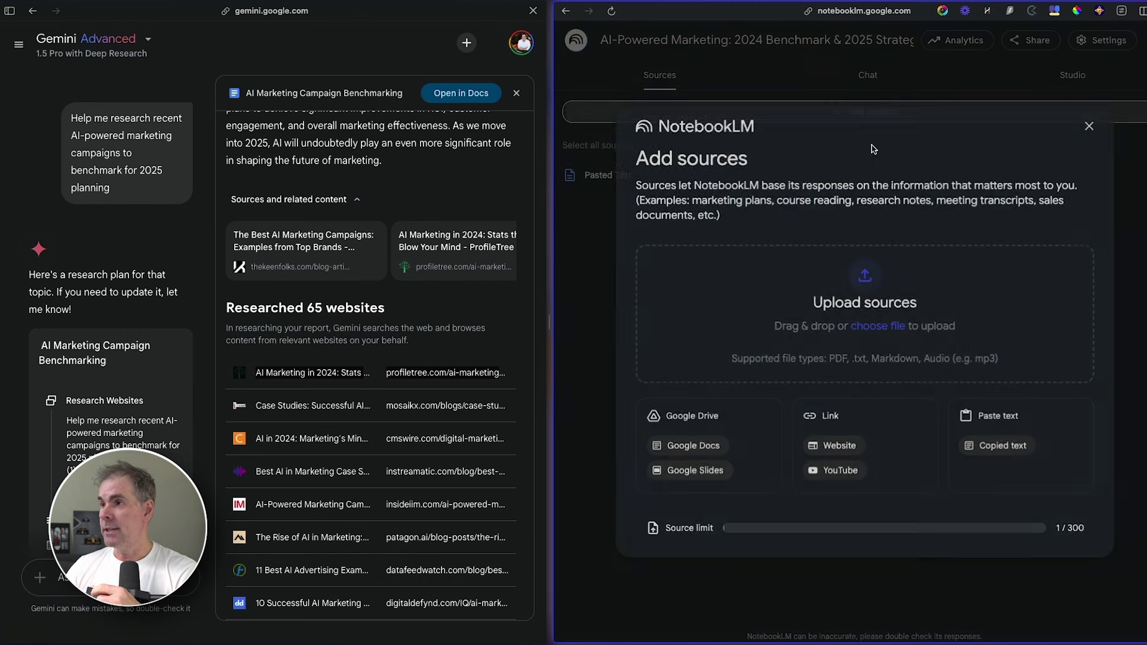
click(837, 445)
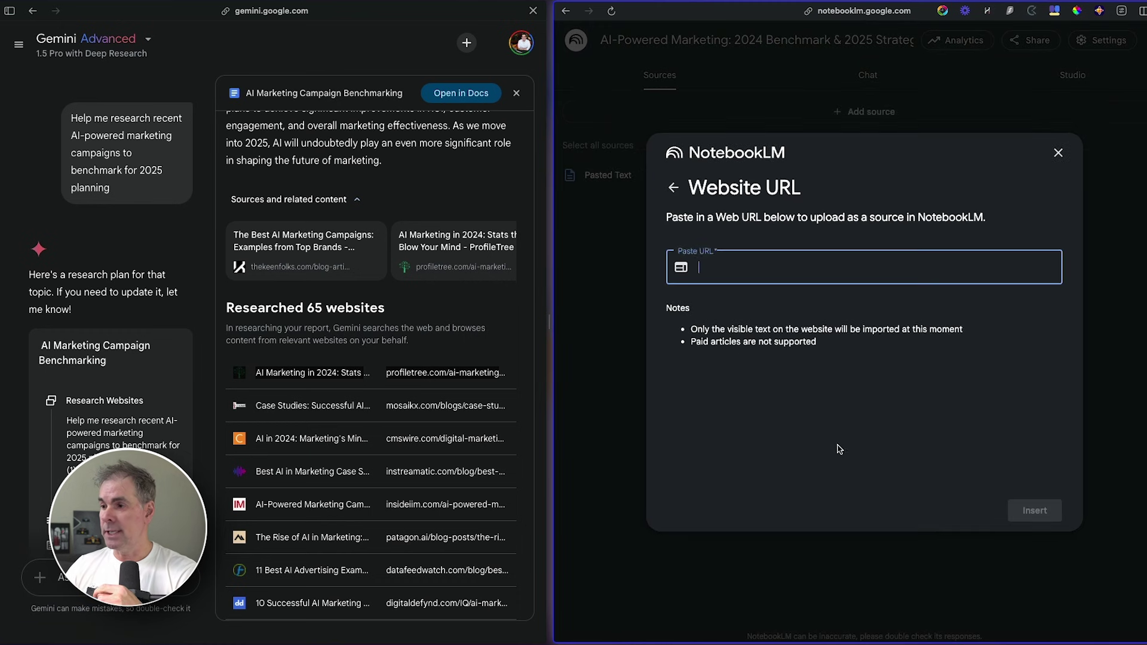
key(ctrl+v)
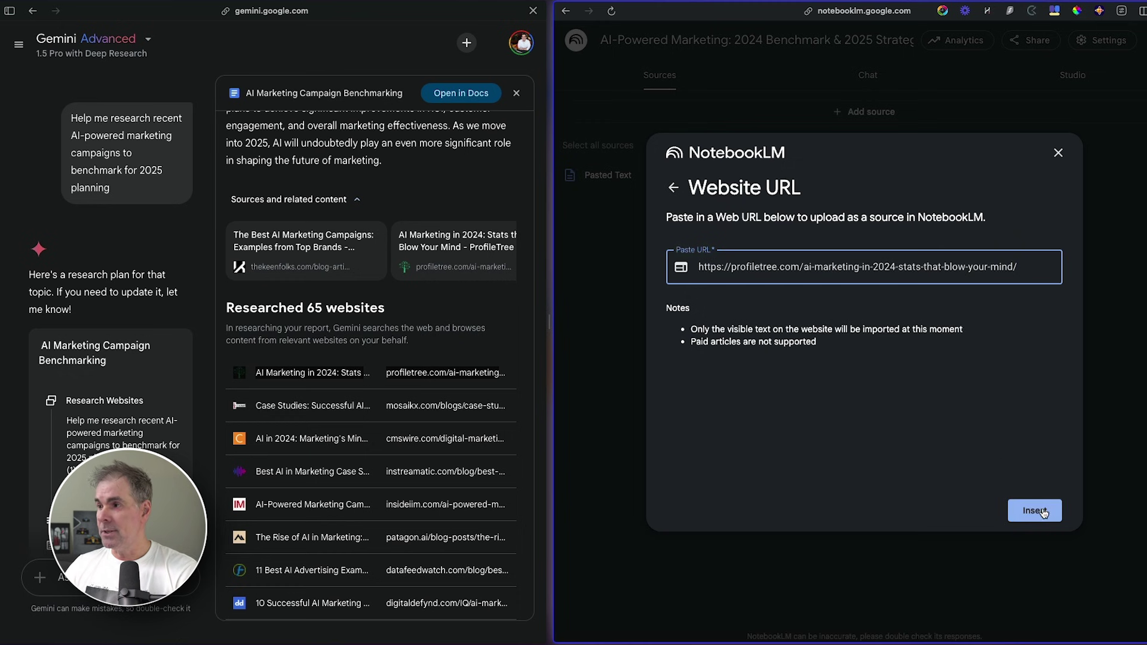
click(1034, 510)
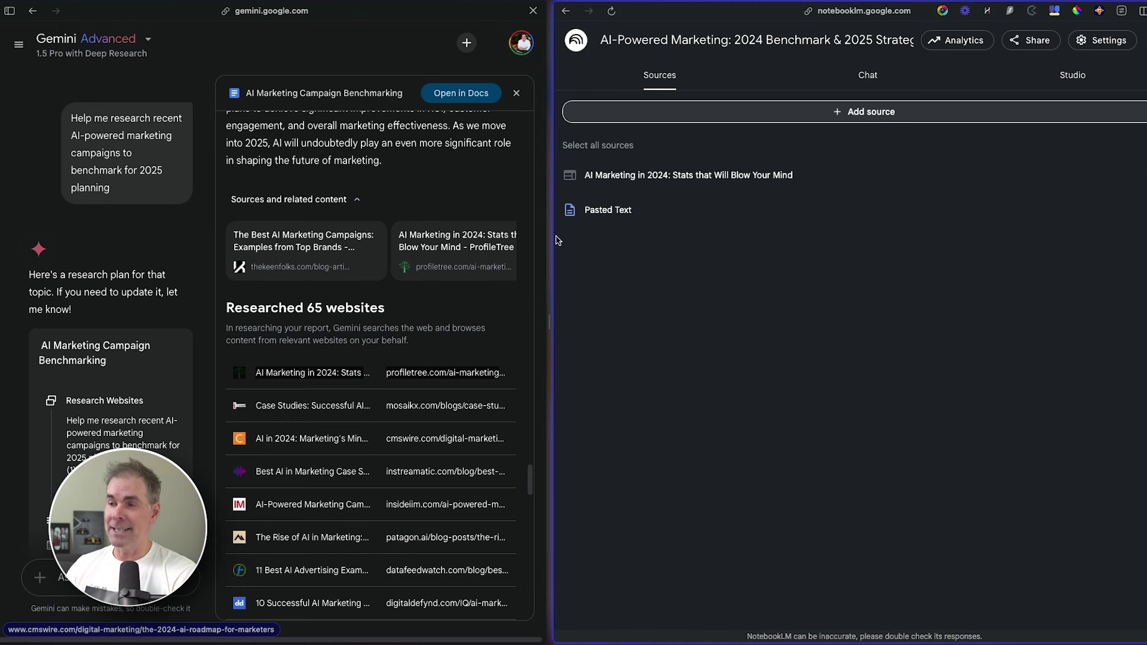
Generate an Audio Overview conversation for the AI-Powered Marketing notebook
click(868, 76)
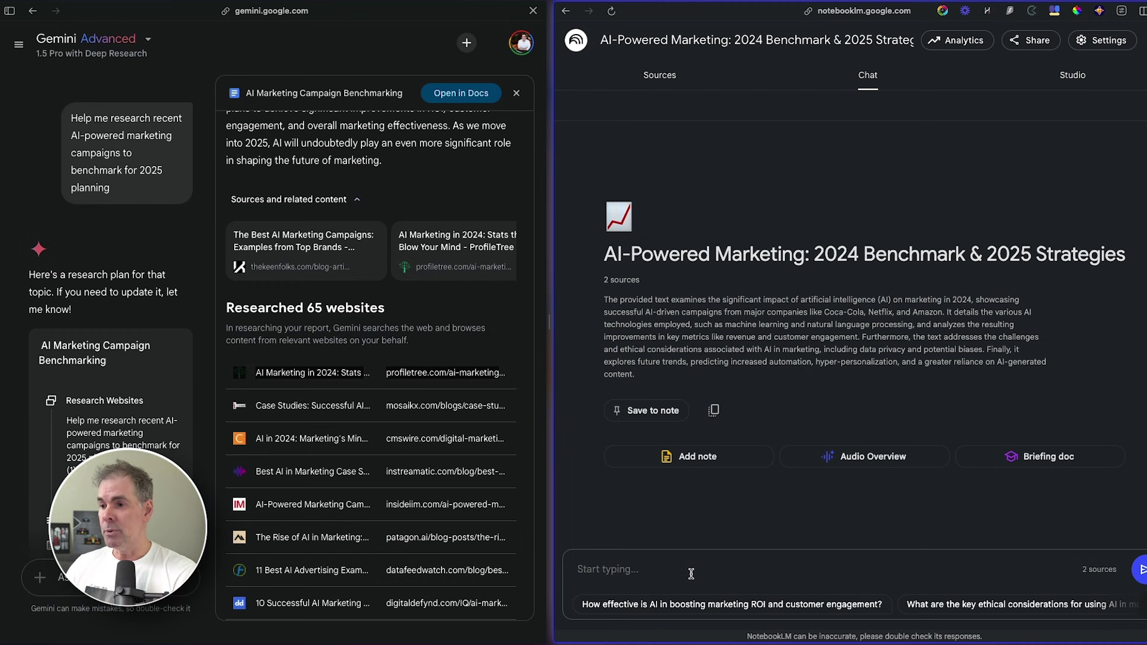
key(alt+Tab)
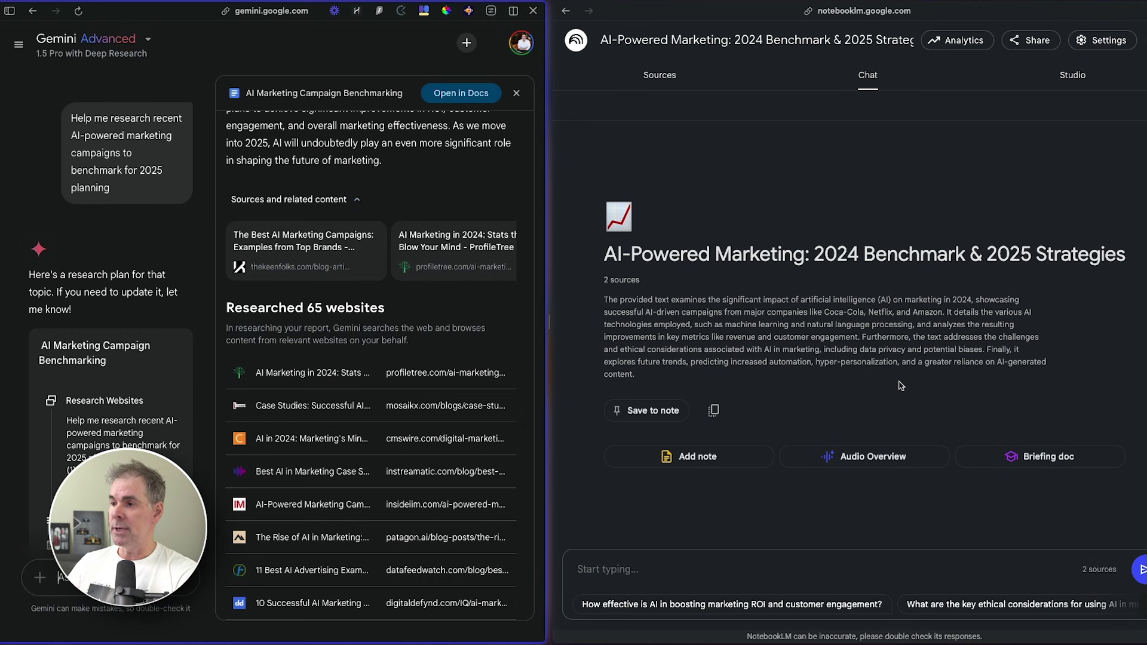
click(864, 456)
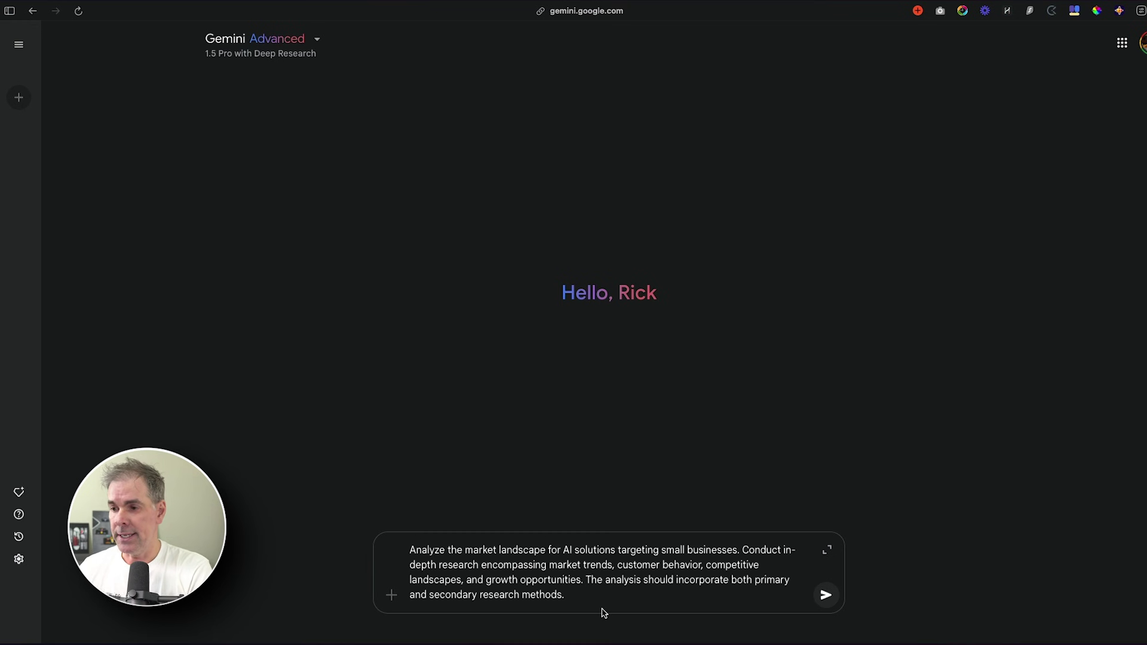
Submit the Deep Research prompt on AI solutions for small businesses to get its plan
click(826, 597)
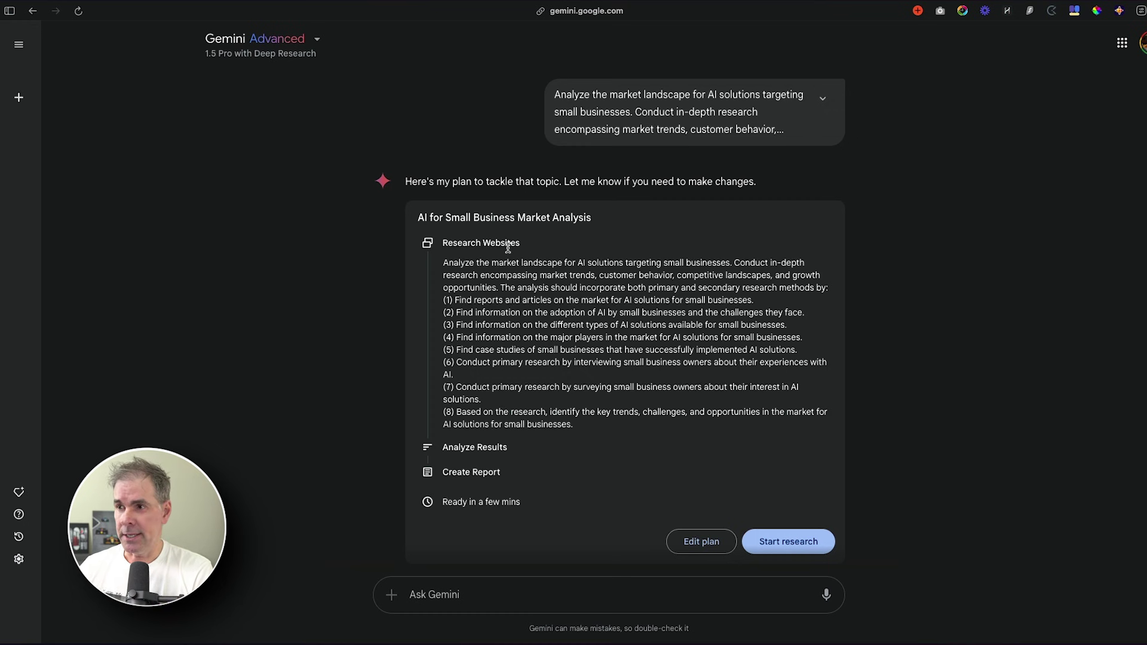
Launch Deep Research on the proposed small-business AI market plan and let it finish
click(792, 542)
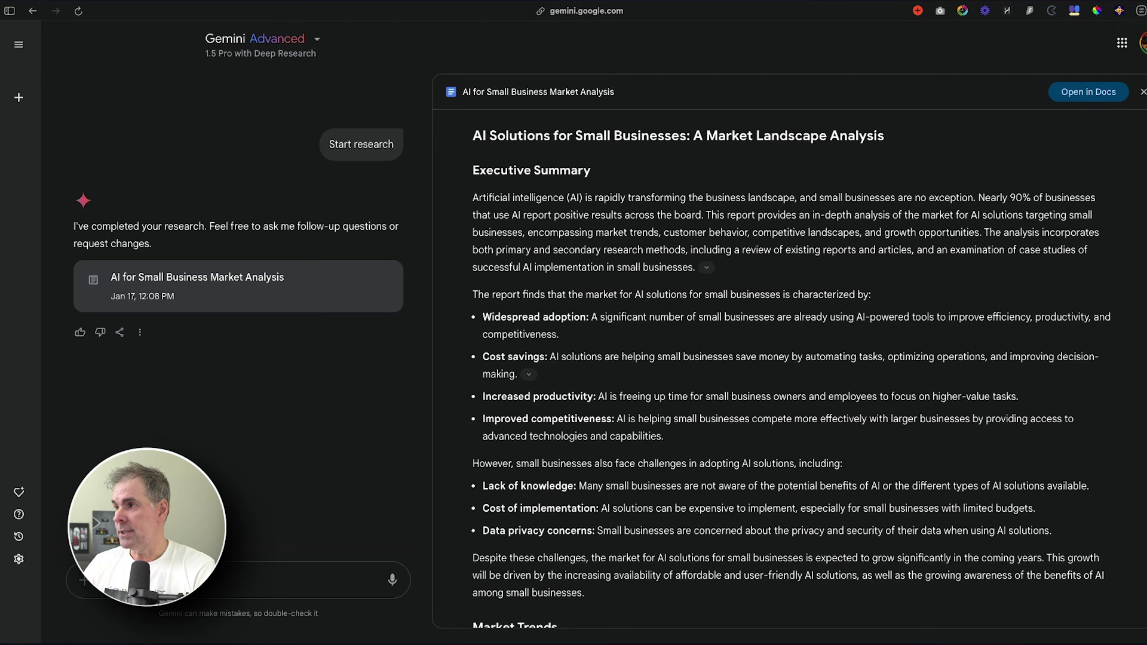
scroll(788, 358, down, 3)
scroll(789, 359, down, 3)
scroll(789, 359, down, 3)
scroll(789, 358, down, 3)
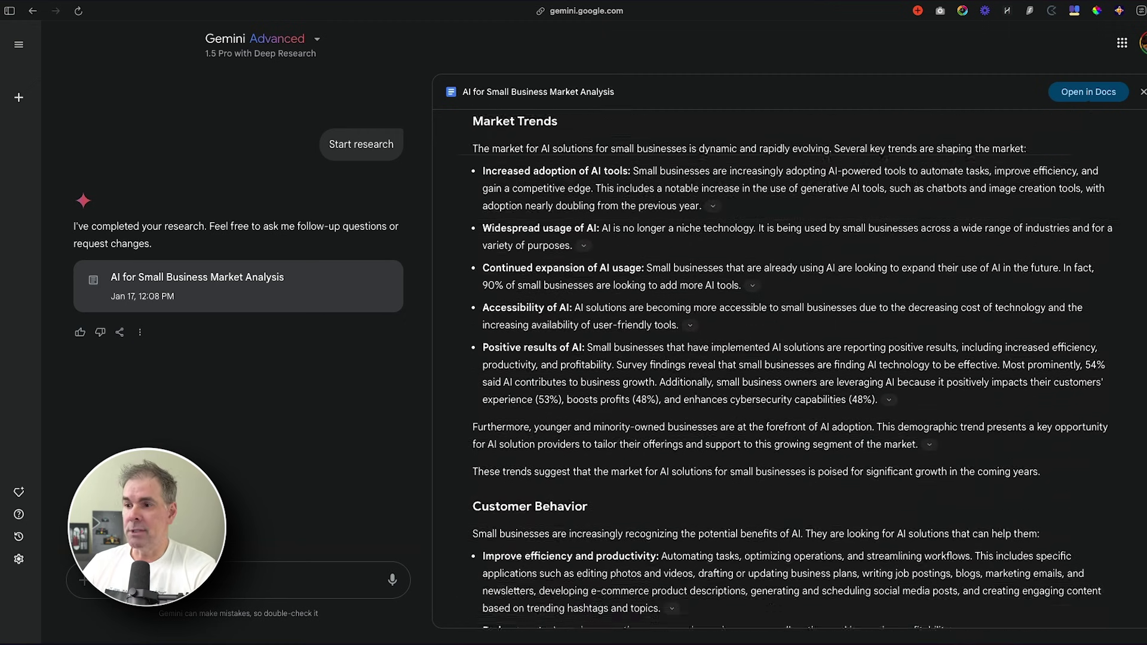
scroll(788, 359, down, 3)
scroll(789, 359, down, 2)
scroll(789, 359, down, 2)
scroll(788, 359, down, 3)
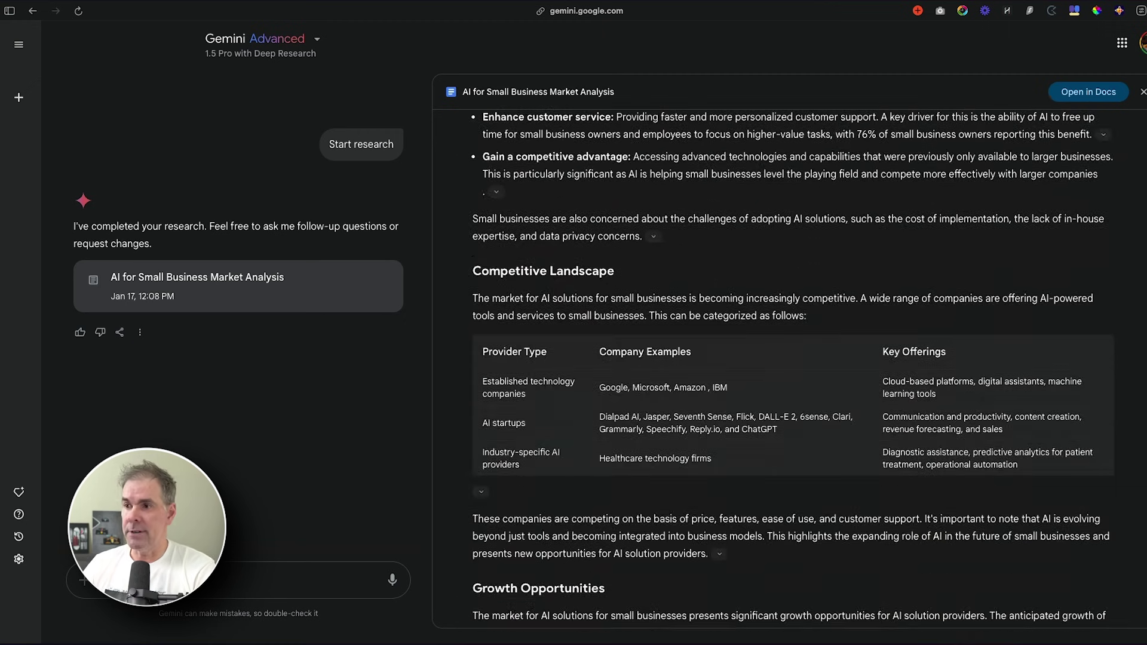
scroll(789, 359, down, 2)
scroll(788, 358, down, 2)
scroll(788, 359, down, 2)
scroll(789, 359, down, 2)
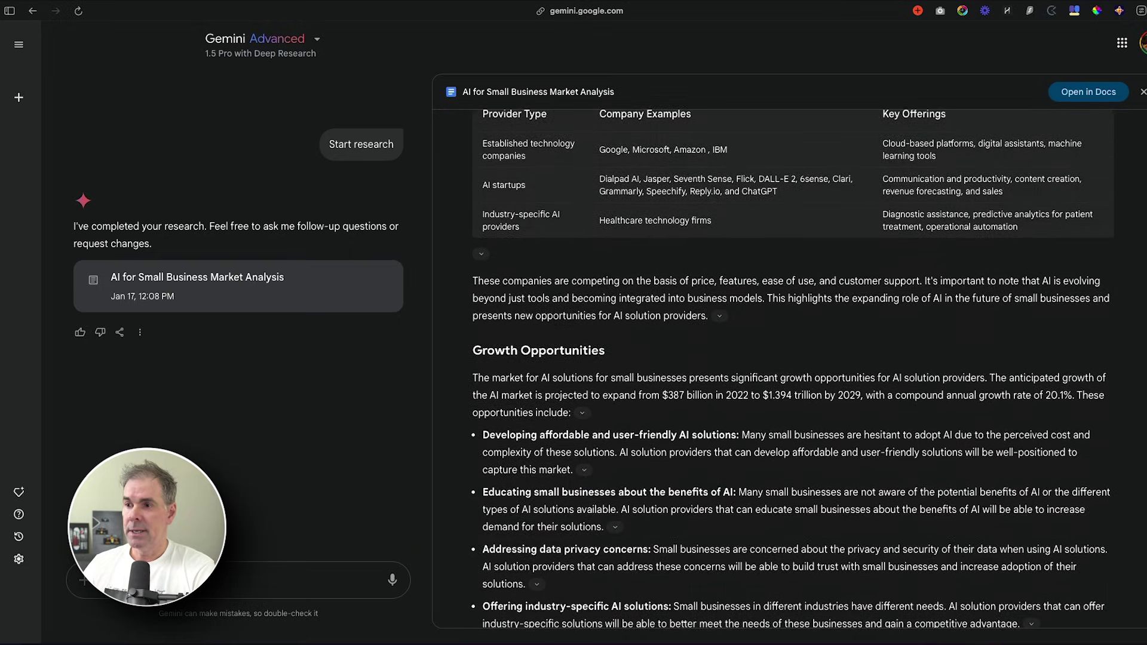
scroll(788, 358, down, 2)
scroll(789, 359, down, 2)
scroll(789, 359, down, 2)
scroll(789, 358, down, 2)
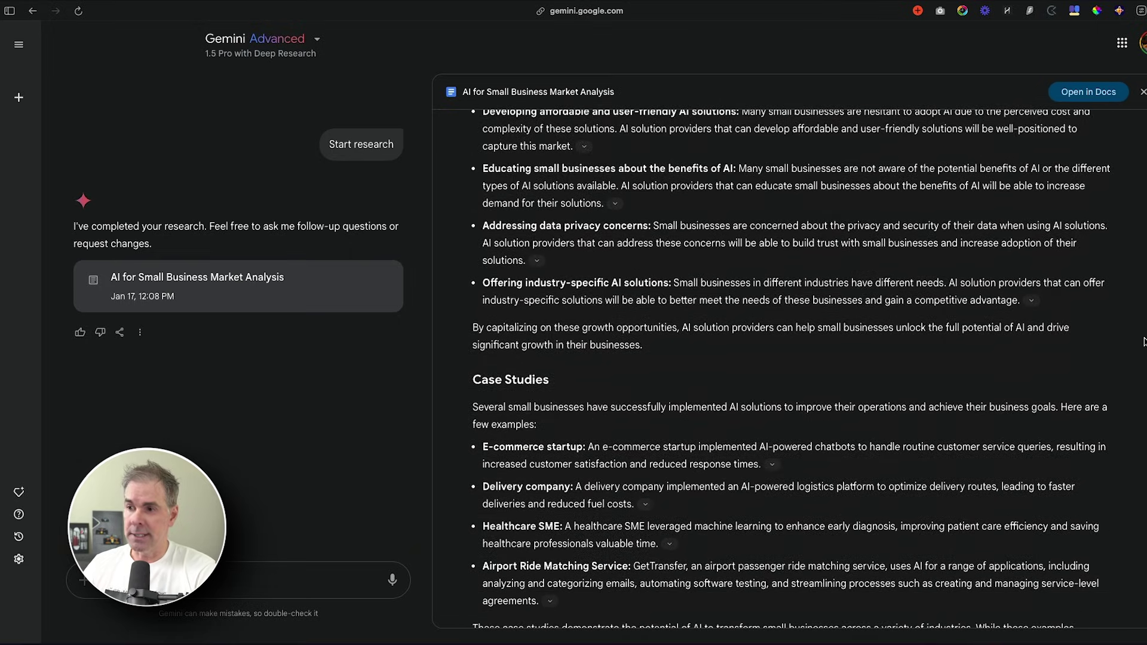
drag(1142, 341, 1142, 419)
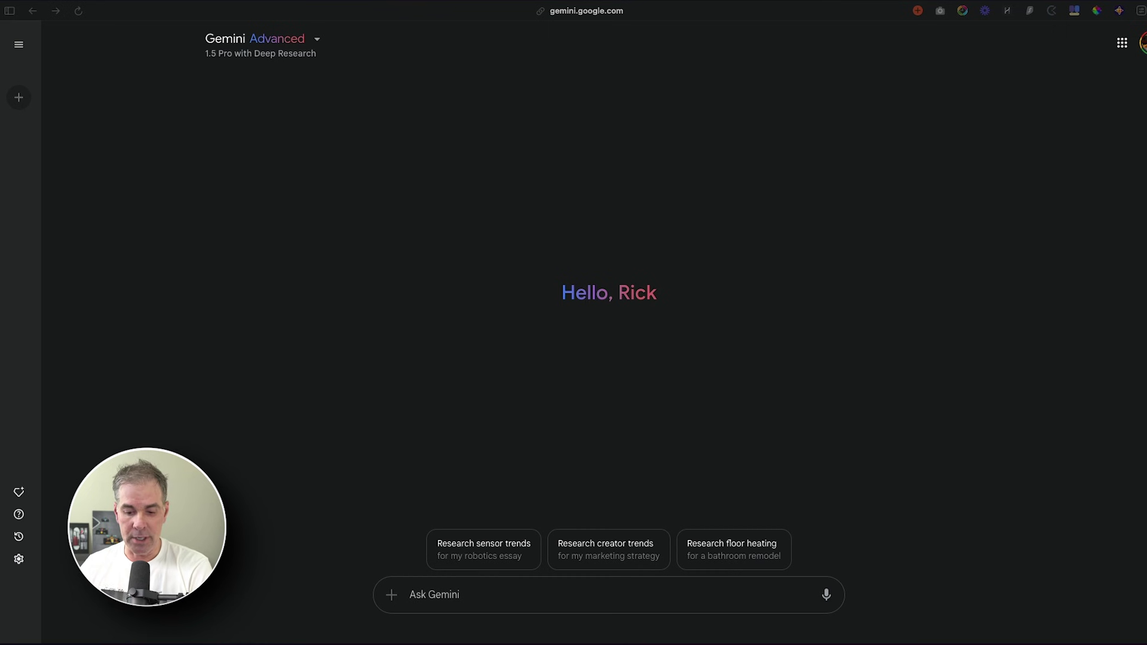
Submit the pasted small-business AI needs prompt in a new chat
click(451, 596)
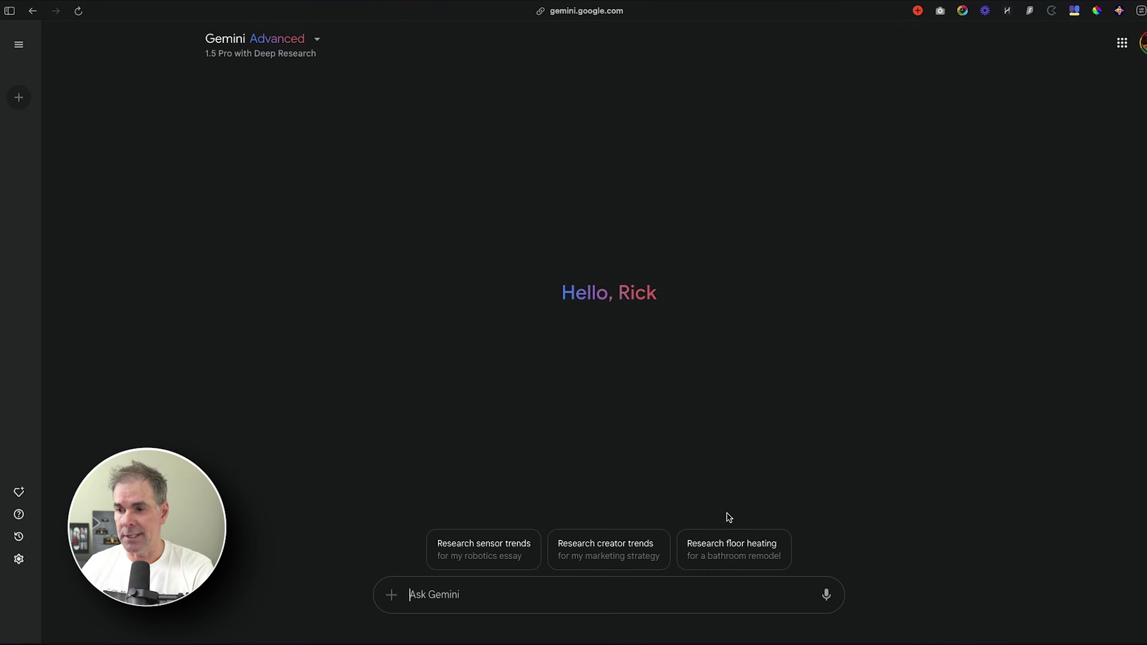
text(Deeply analyze the needs and preferences of small businesses regarding AI solutions. The goal is to uncover key insights into customer sentiment, pain points, and unmet needs to inform the development and marketing of tailored AI products and services.)
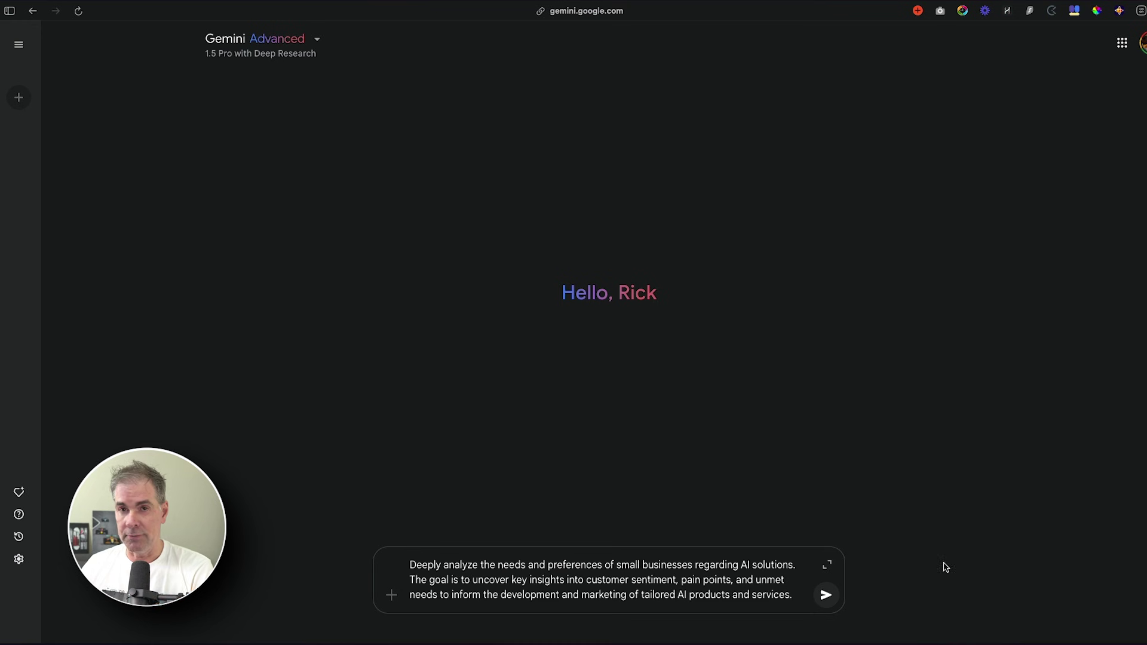
click(827, 596)
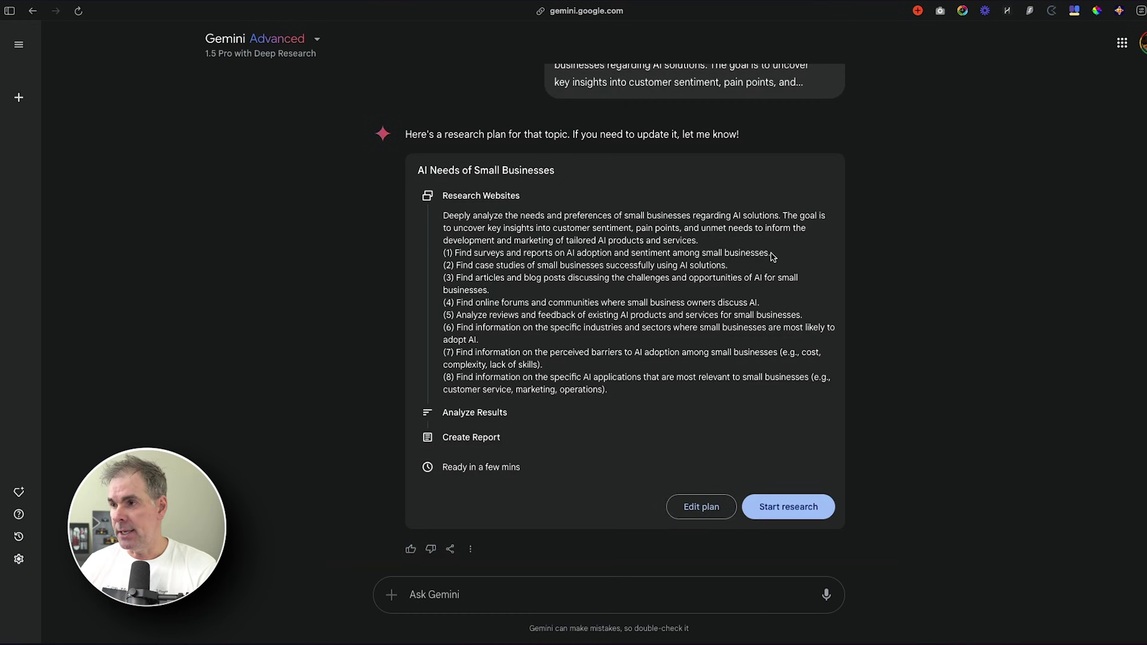
Select the plan's first step and request to edit the research plan
drag(771, 253, 444, 254)
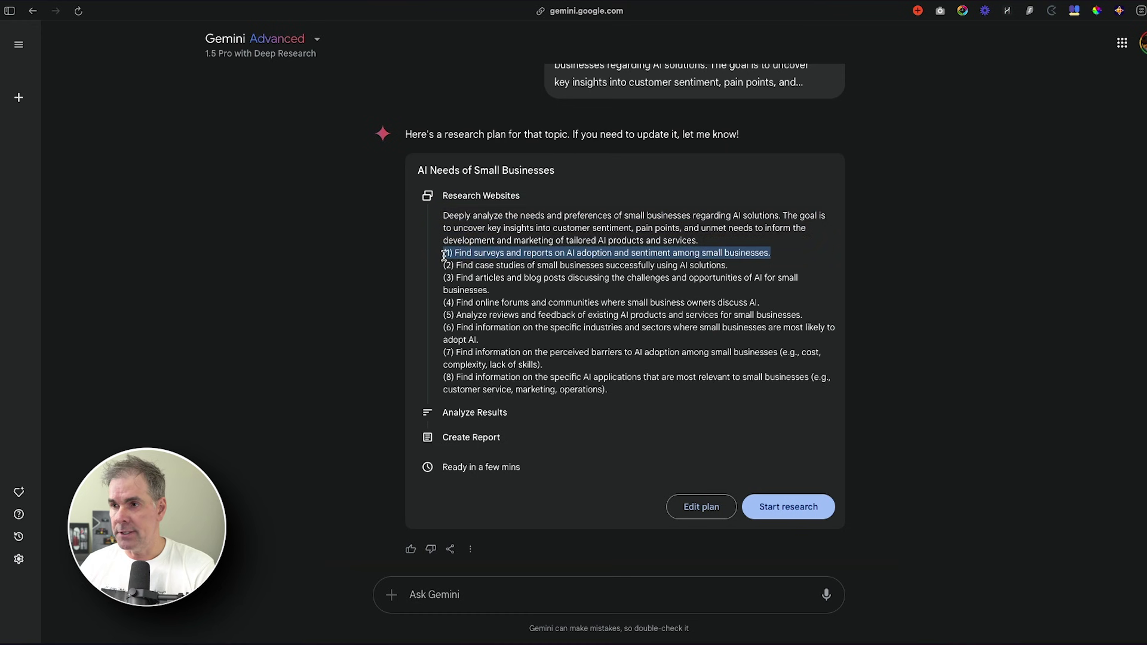
click(701, 506)
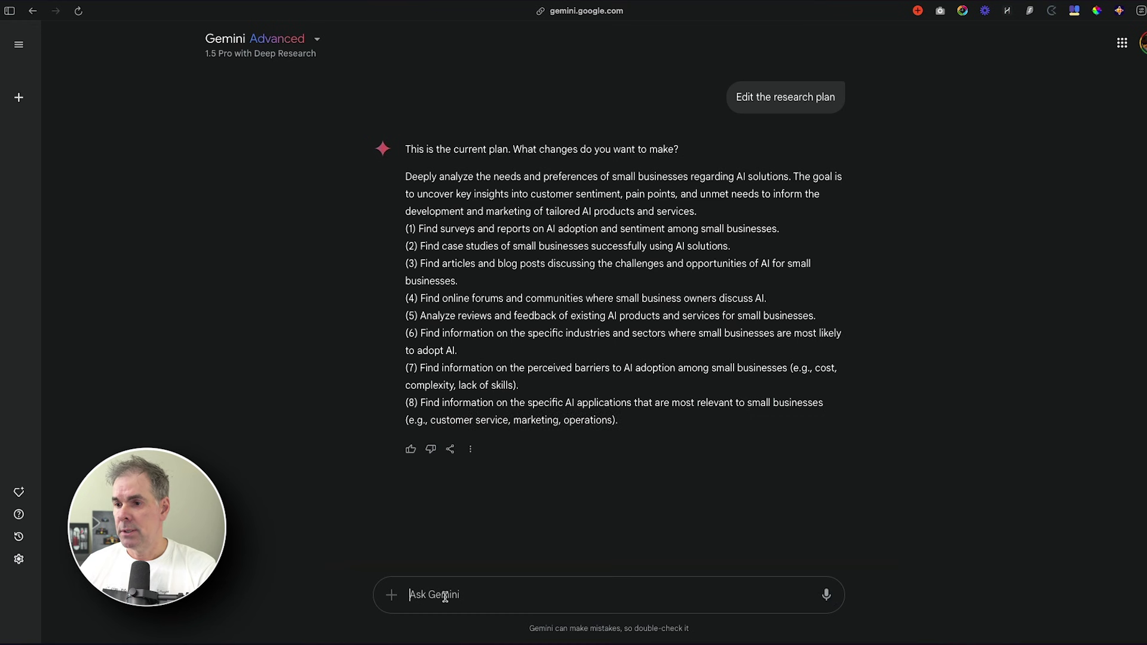
Send the pasted first step revised to target 2024 surveys and reports, then start research
text((1) Find surveys and reports on AI adoption and sentiment among small businesses.)
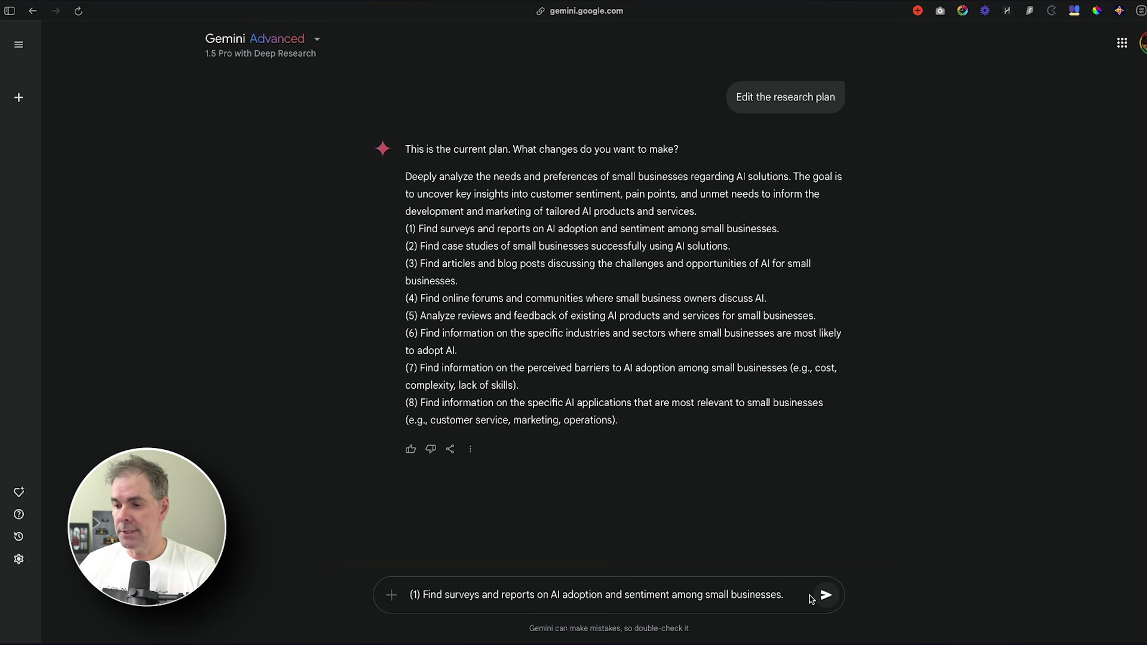
text(2024)
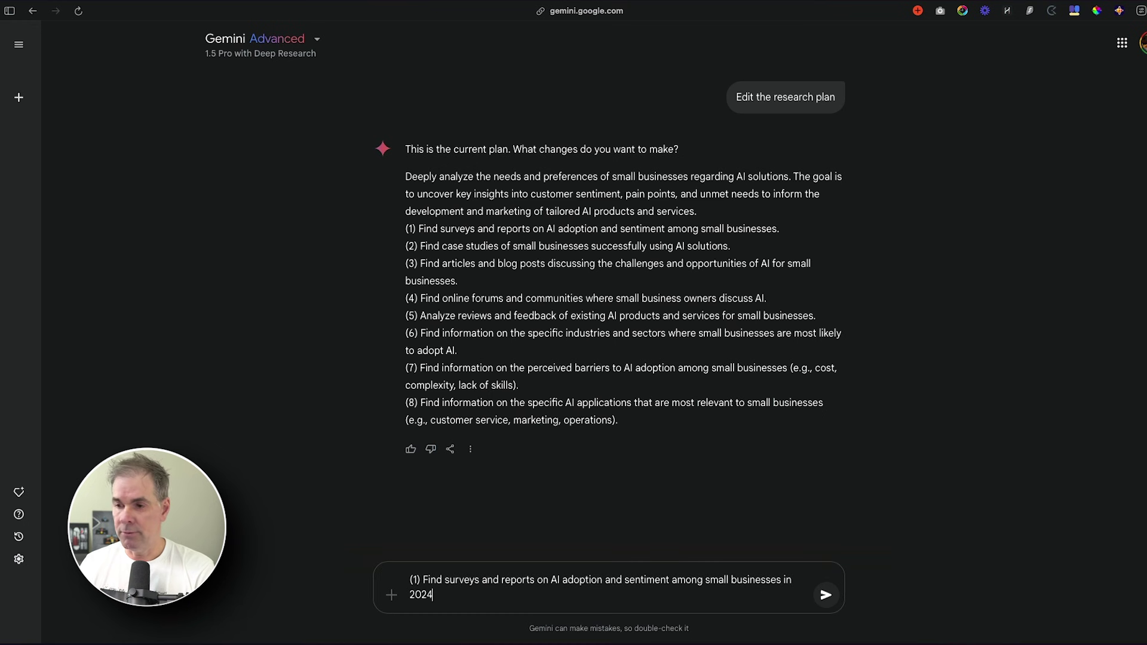
click(826, 596)
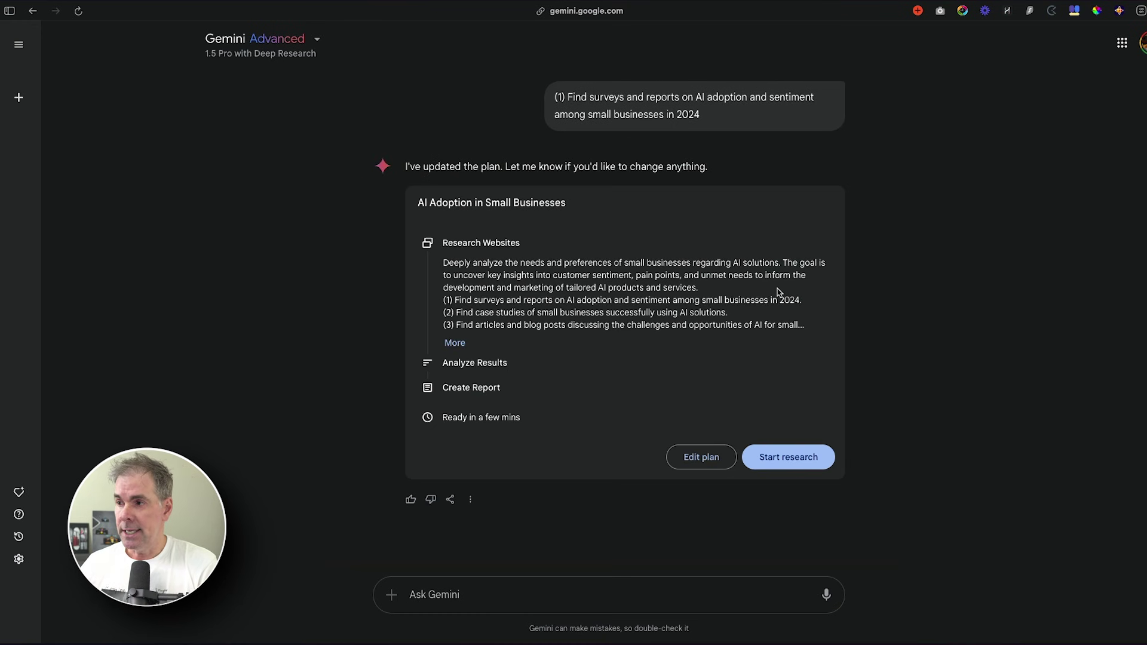
click(799, 459)
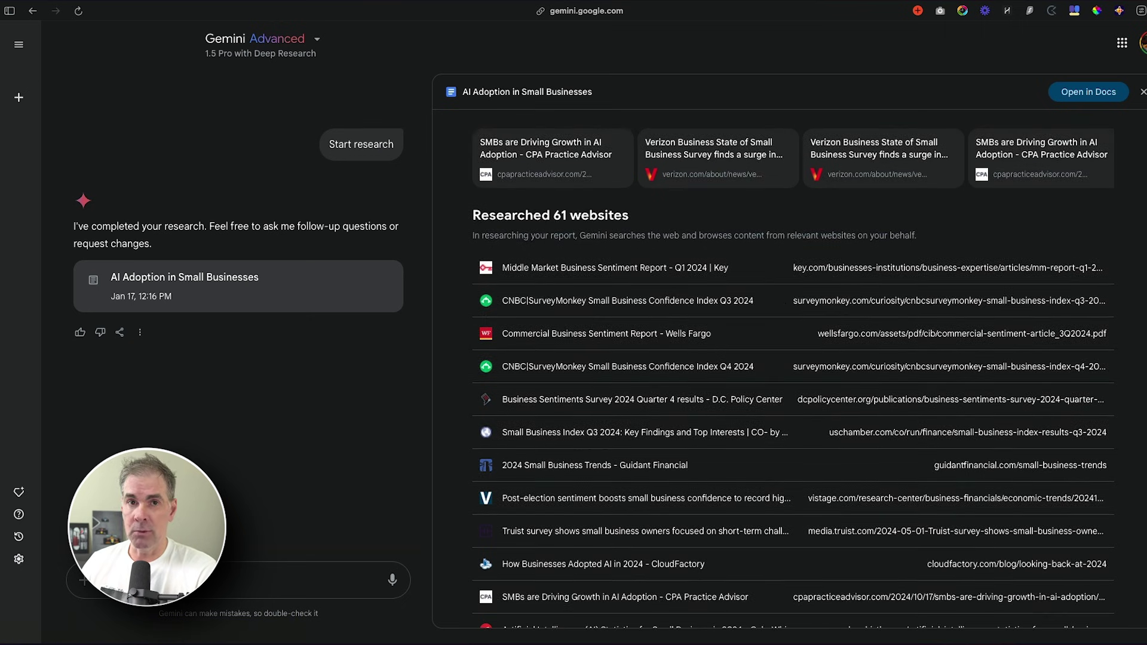
Scroll the finished AI Adoption in Small Businesses report to its opening section
drag(1139, 609, 1140, 135)
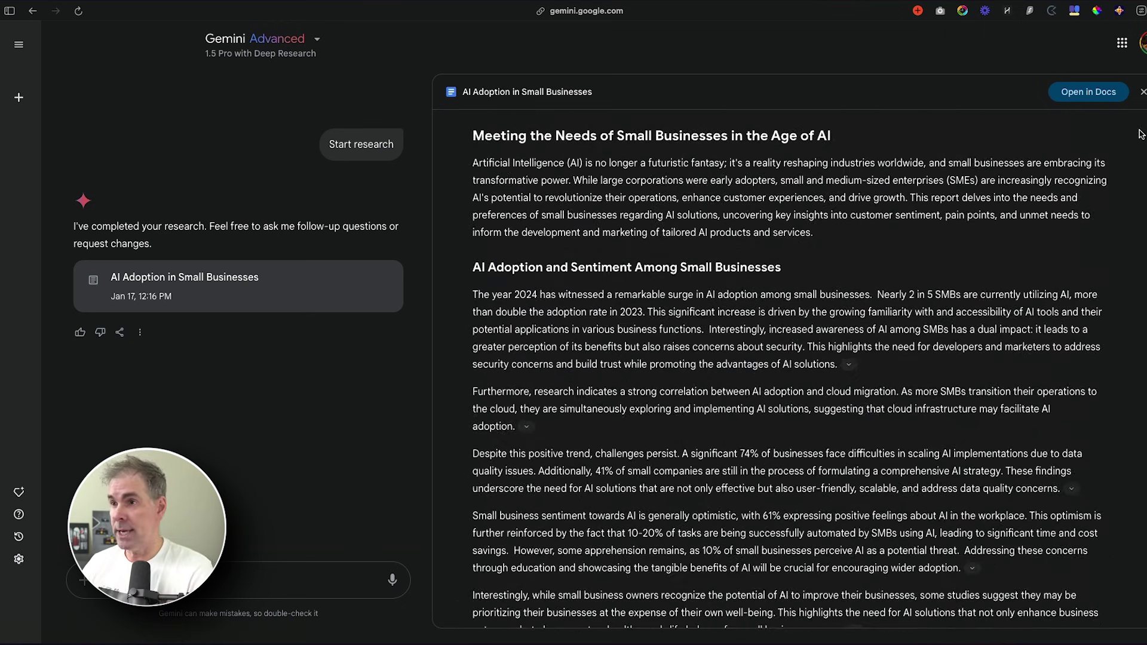
scroll(789, 358, down, 3)
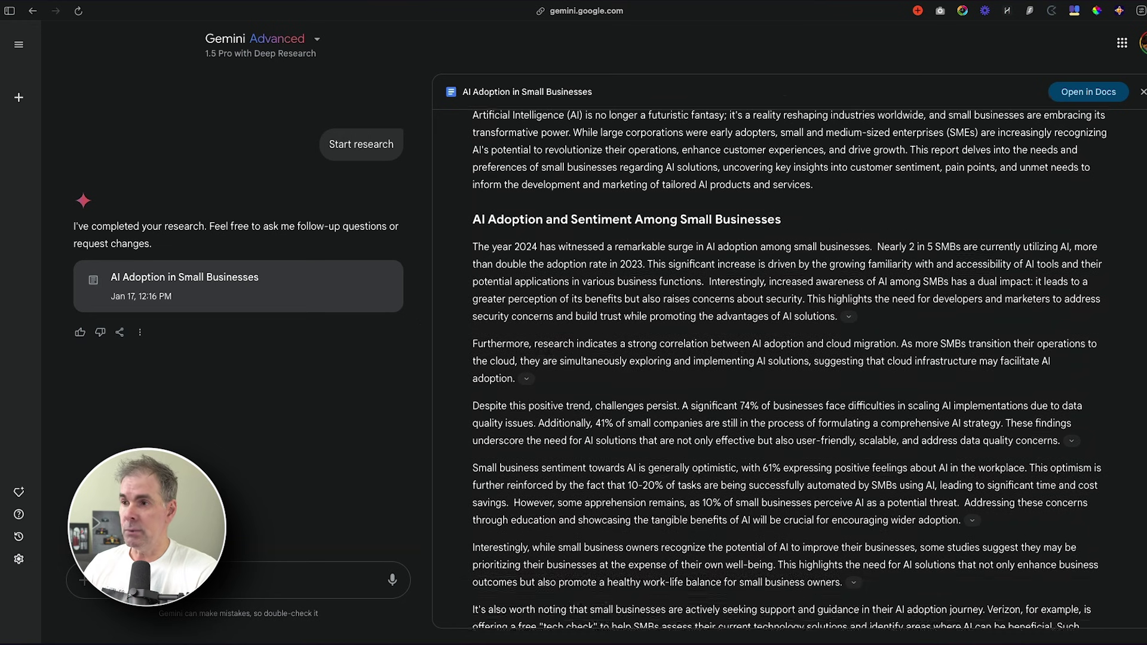
scroll(788, 358, down, 3)
scroll(788, 359, down, 3)
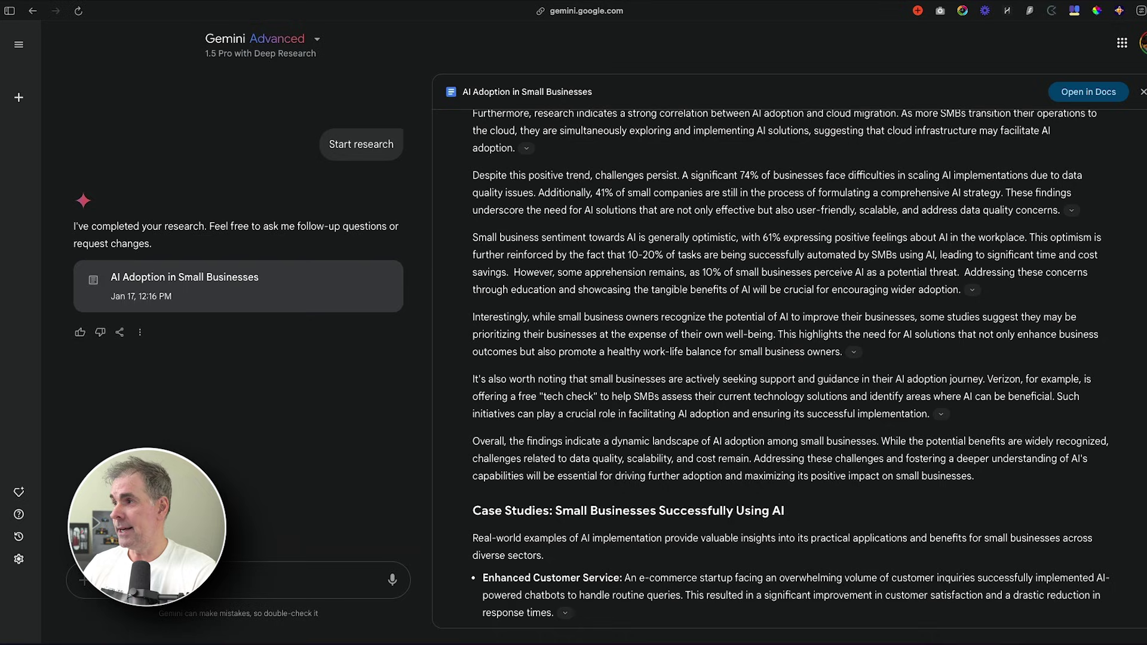
scroll(788, 359, down, 3)
scroll(789, 359, down, 3)
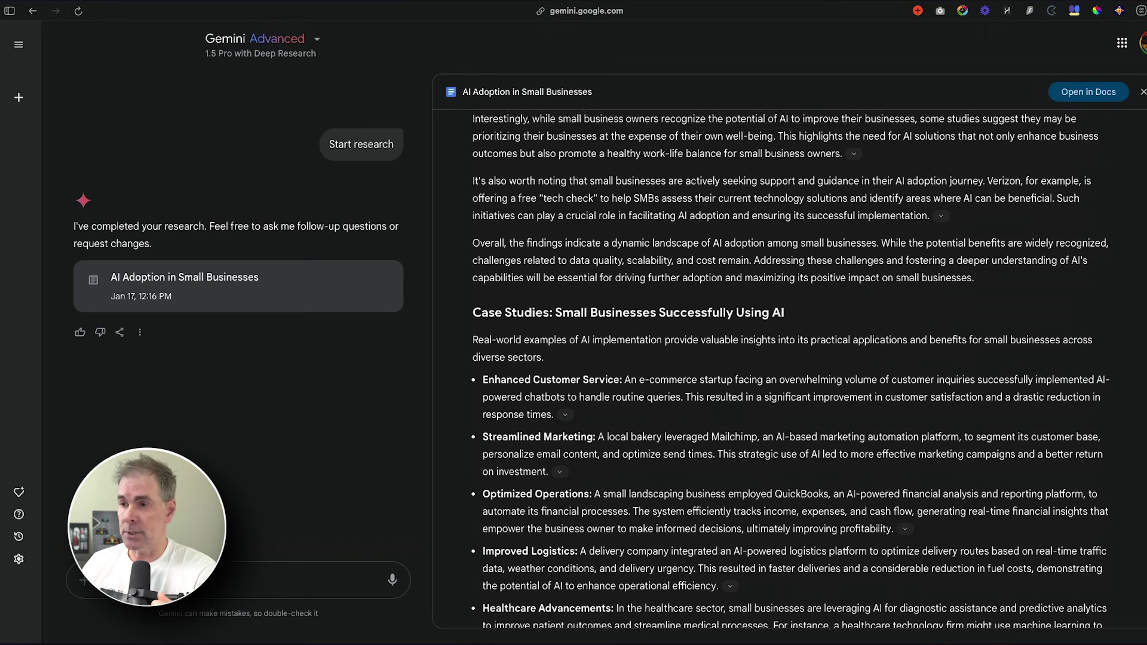
scroll(789, 359, down, 2)
scroll(788, 359, down, 3)
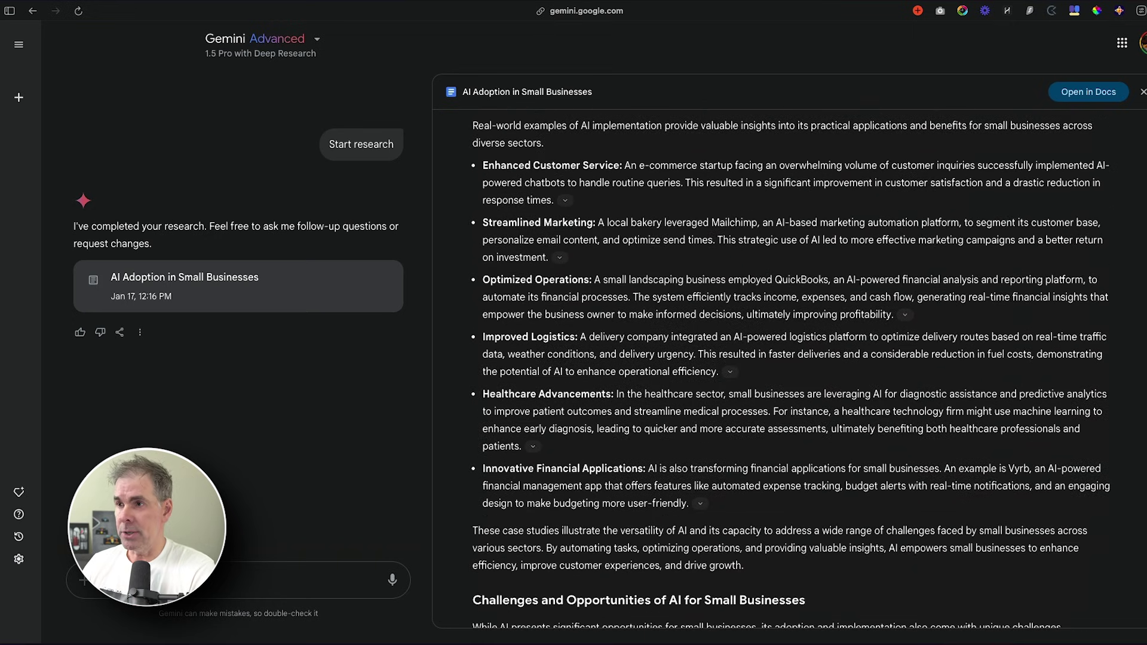
scroll(789, 359, down, 3)
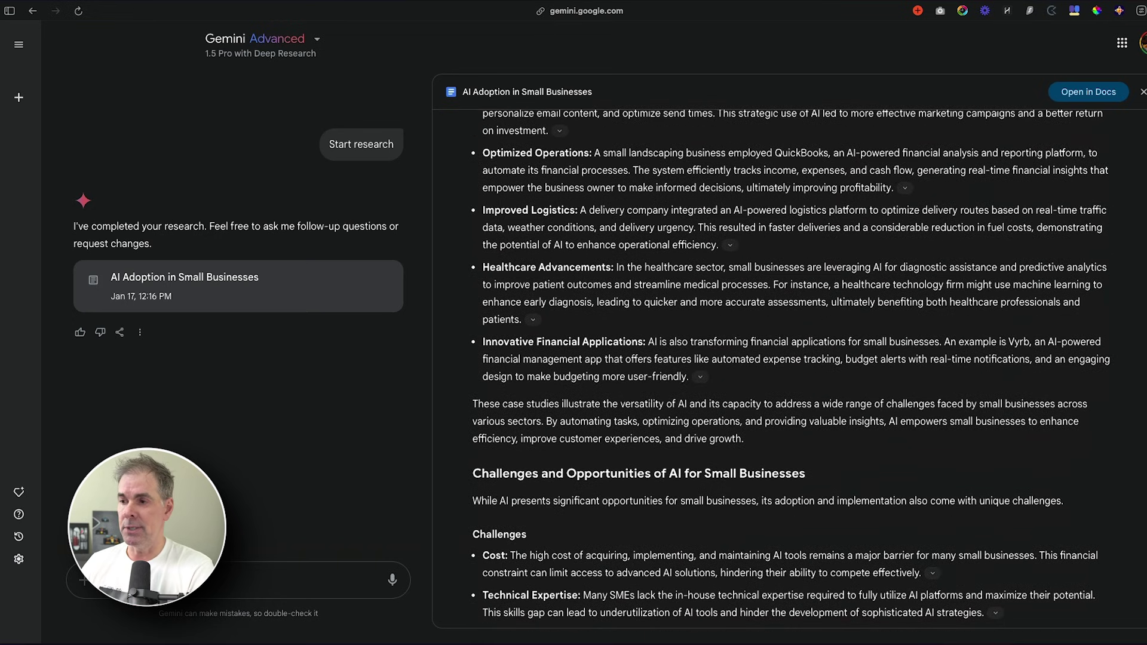
scroll(788, 359, down, 2)
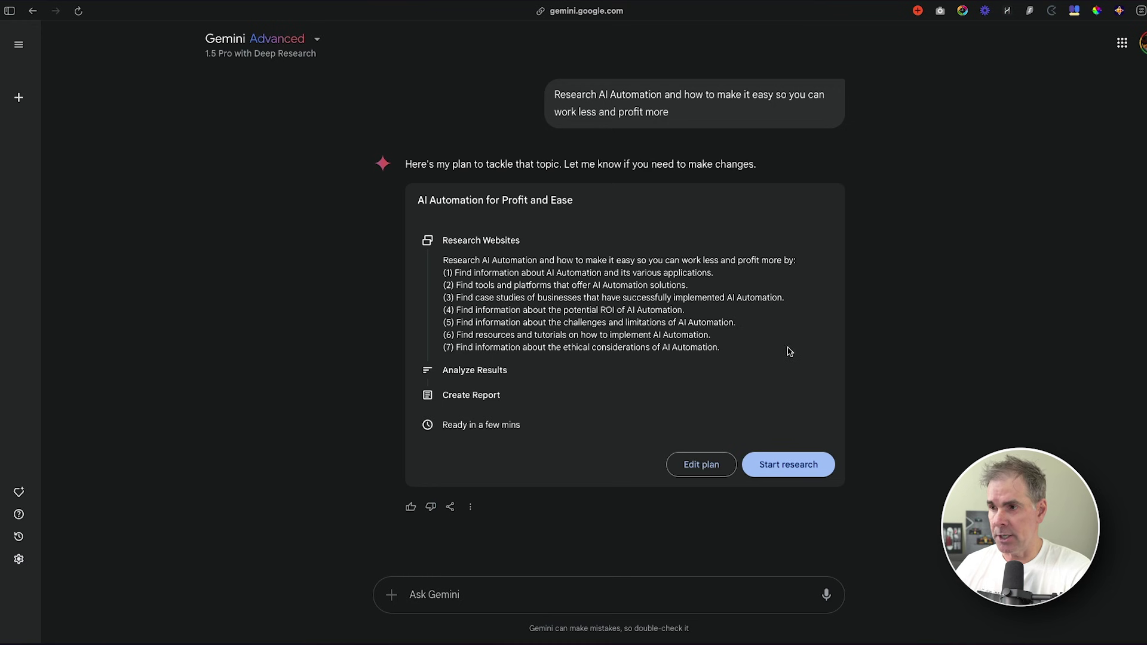
Launch research on the AI automation plan to produce the finished report
click(790, 465)
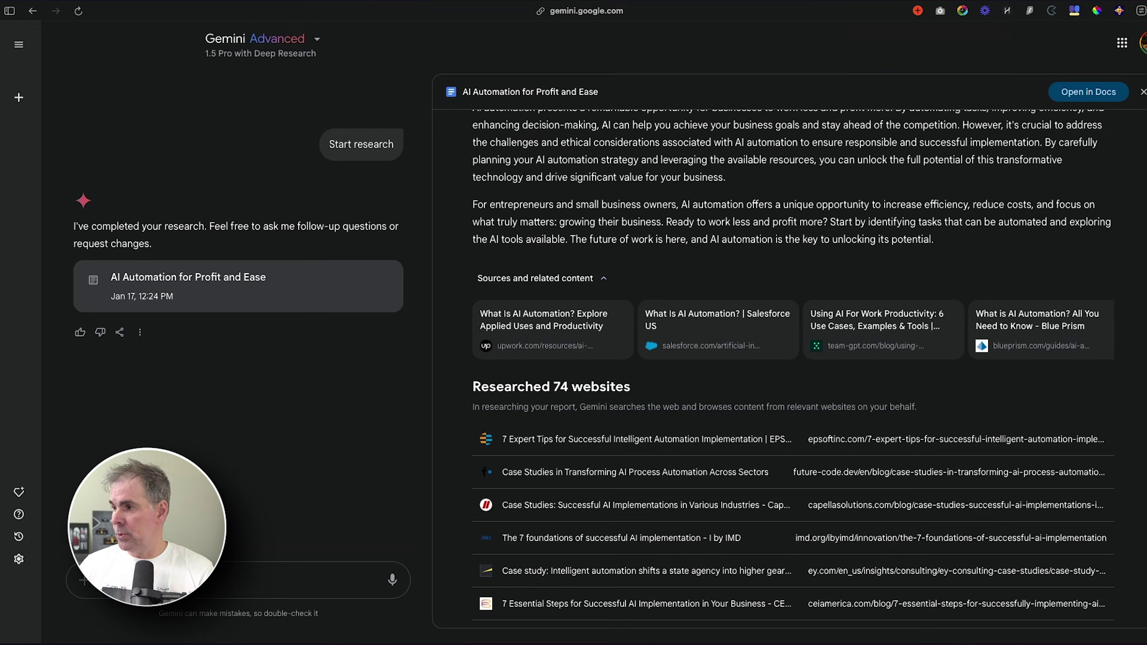
scroll(789, 359, up, 15)
scroll(788, 358, up, 15)
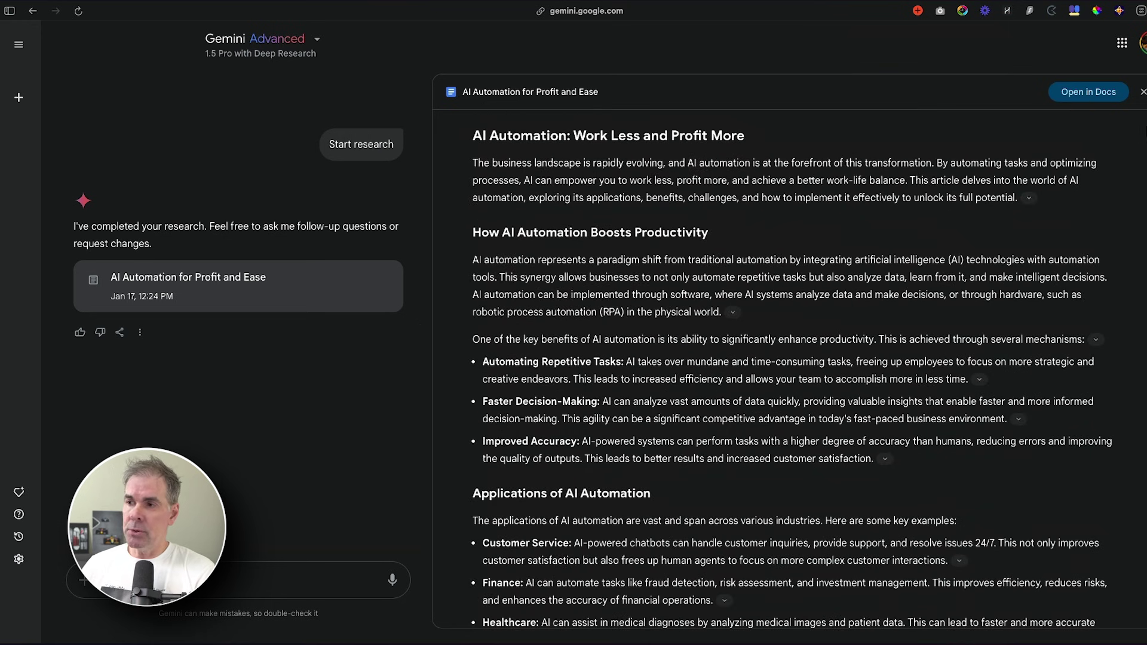
scroll(789, 359, down, 1)
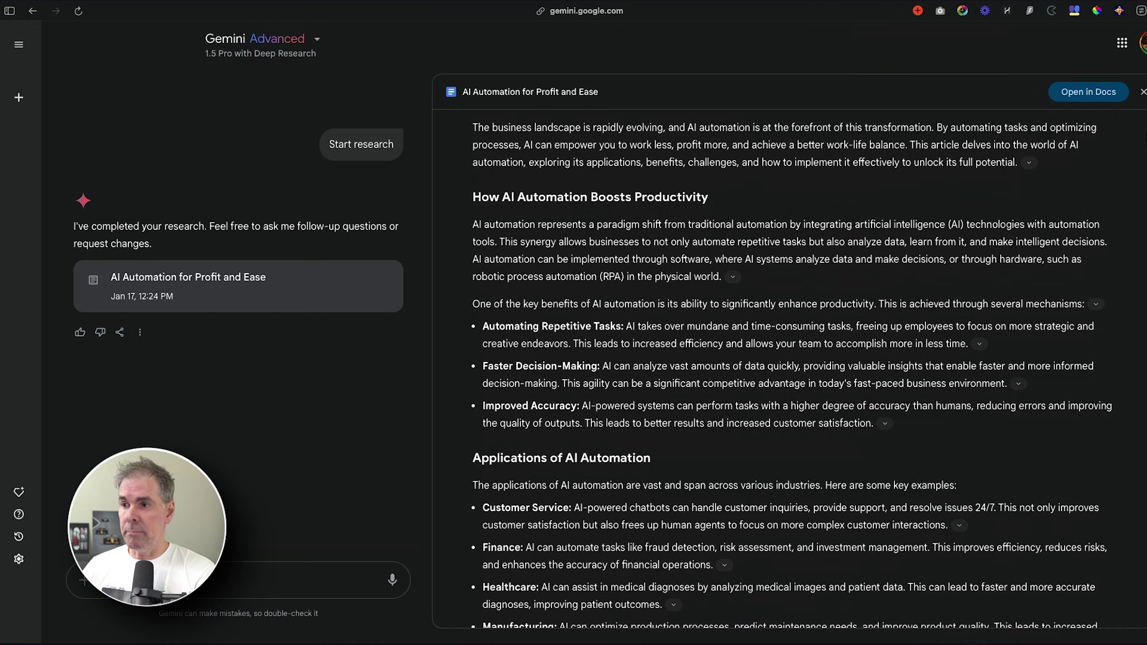
scroll(789, 358, down, 5)
scroll(789, 359, down, 5)
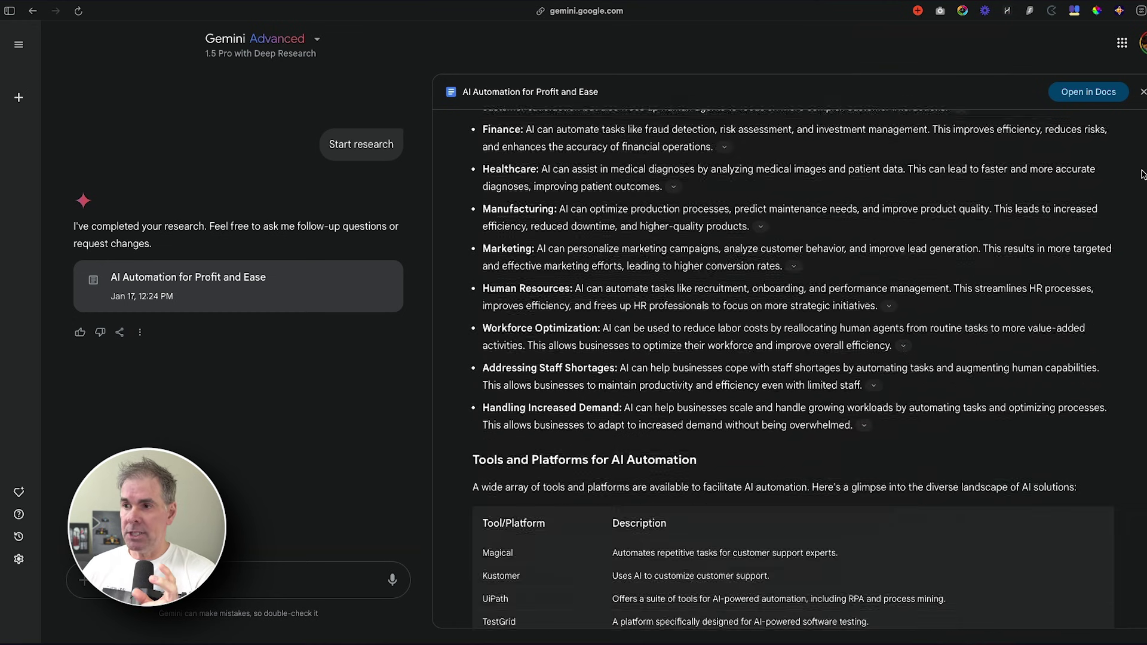
scroll(789, 359, down, 3)
scroll(789, 359, down, 3)
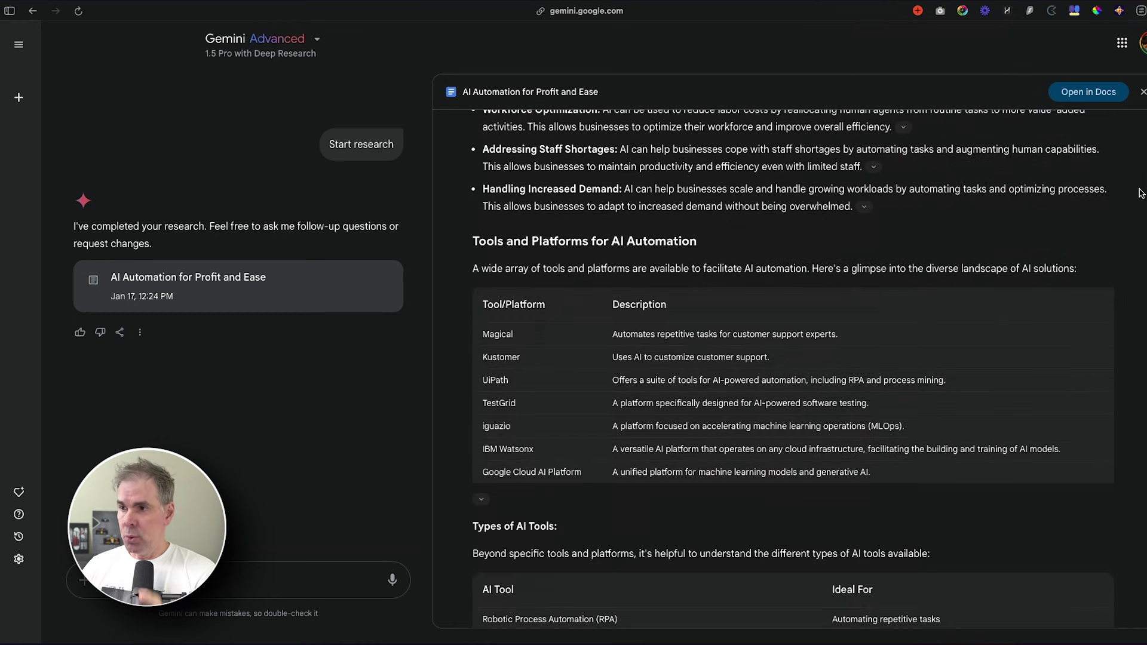
scroll(1138, 191, down, 3)
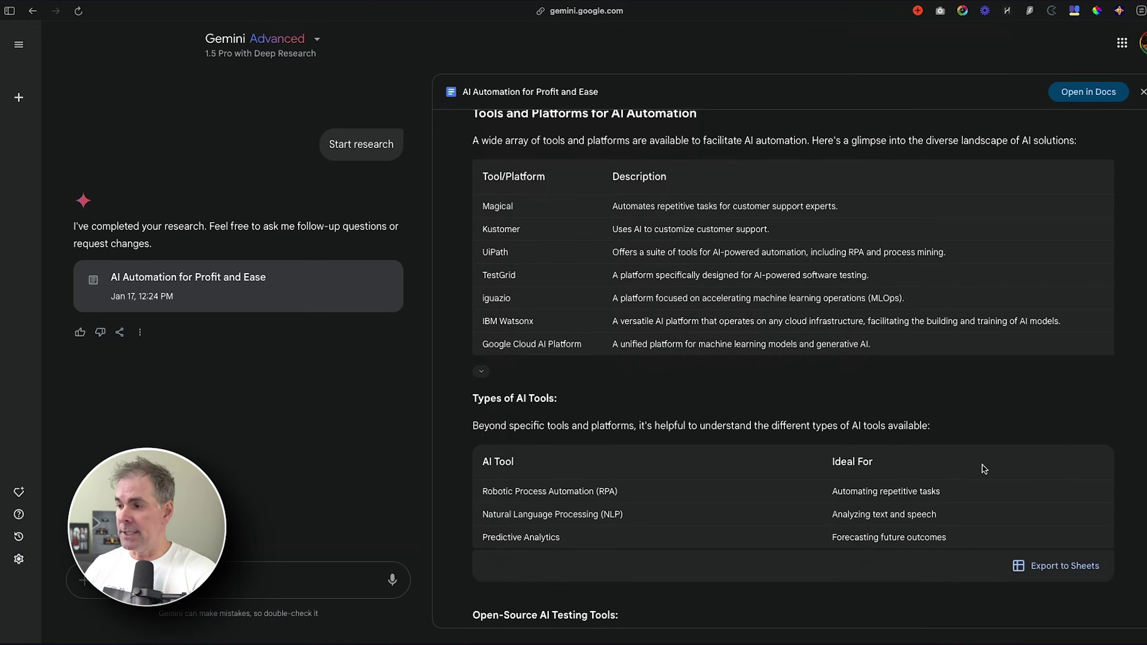
scroll(833, 528, down, 3)
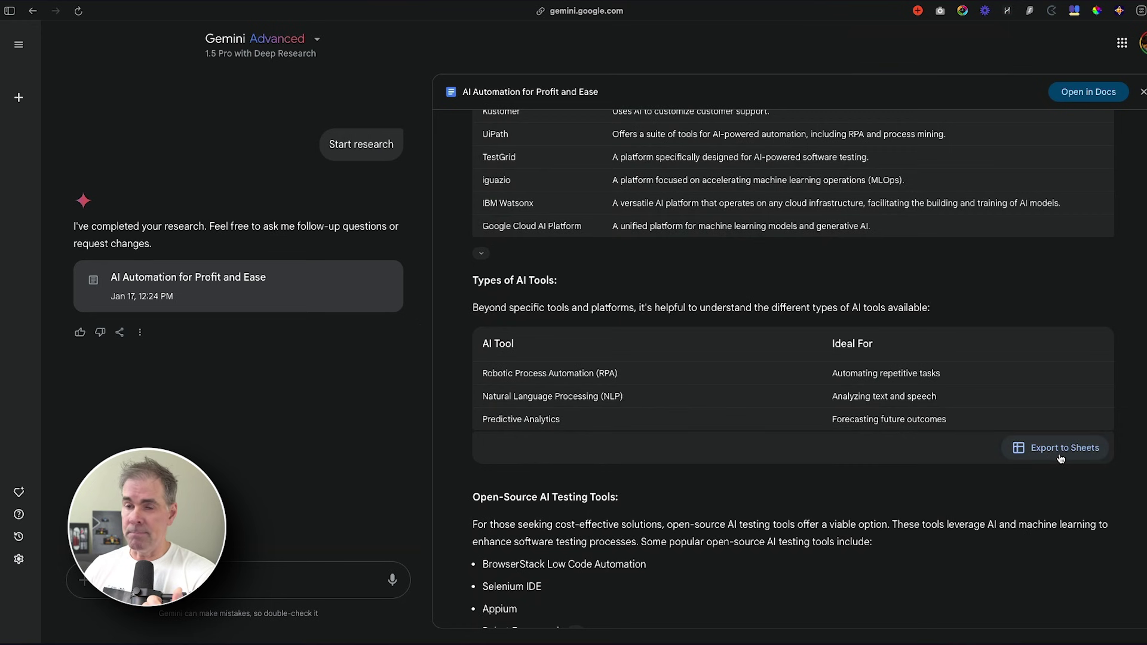
scroll(761, 359, up, 10)
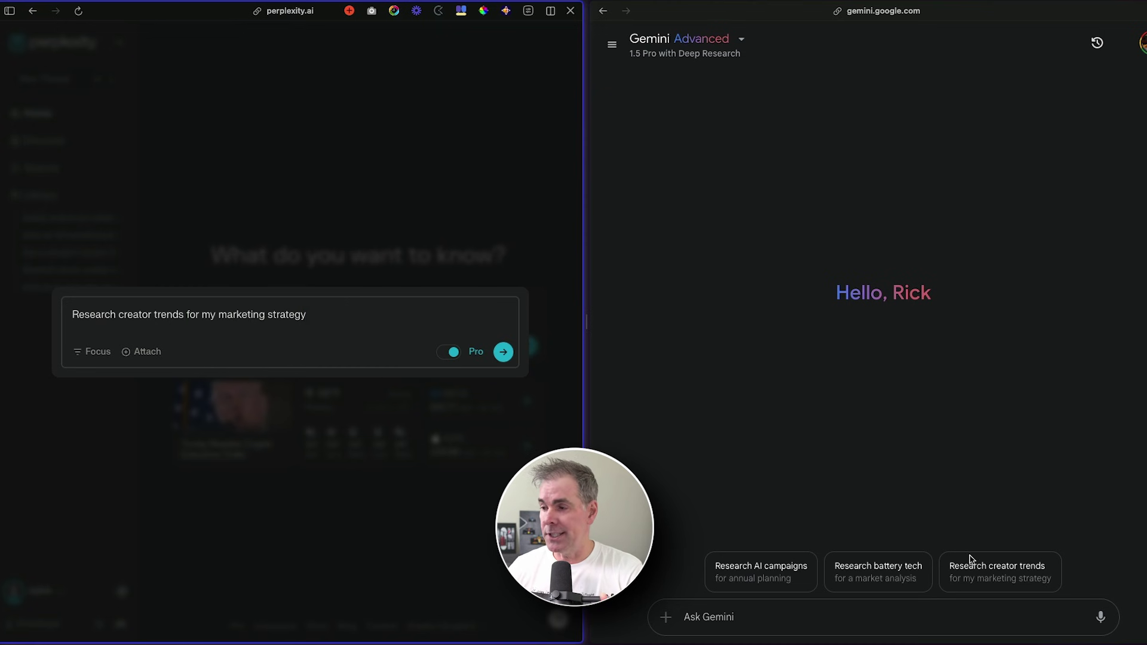
Submit the 'Research creator trends' suggestion and select the six resulting plan steps
click(989, 578)
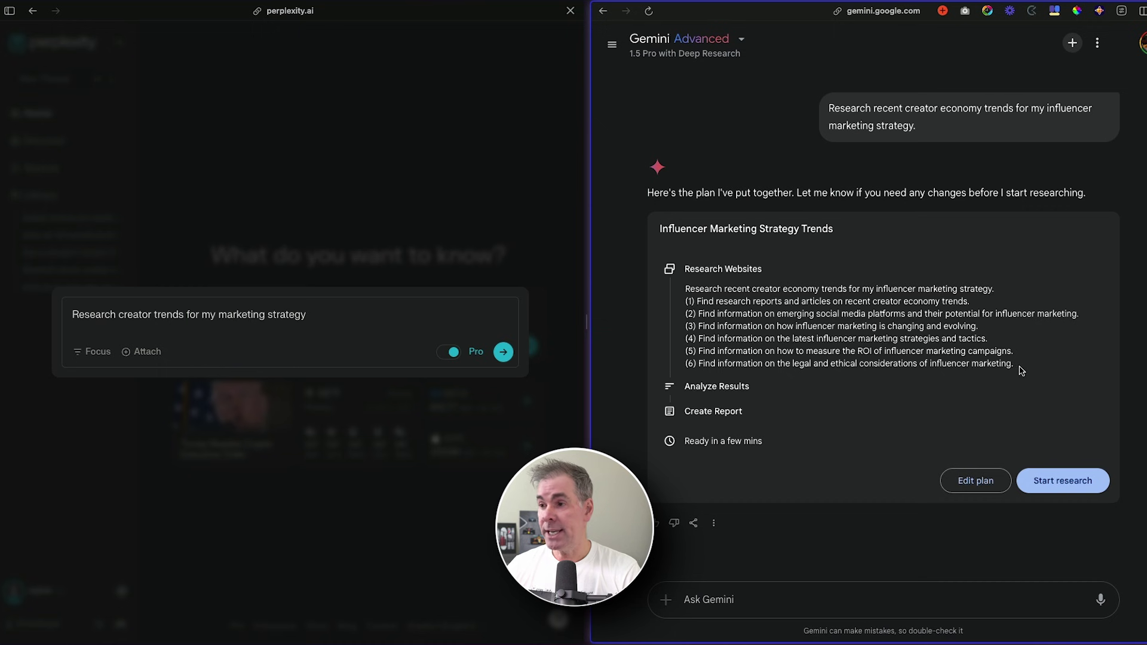
drag(1019, 366, 687, 304)
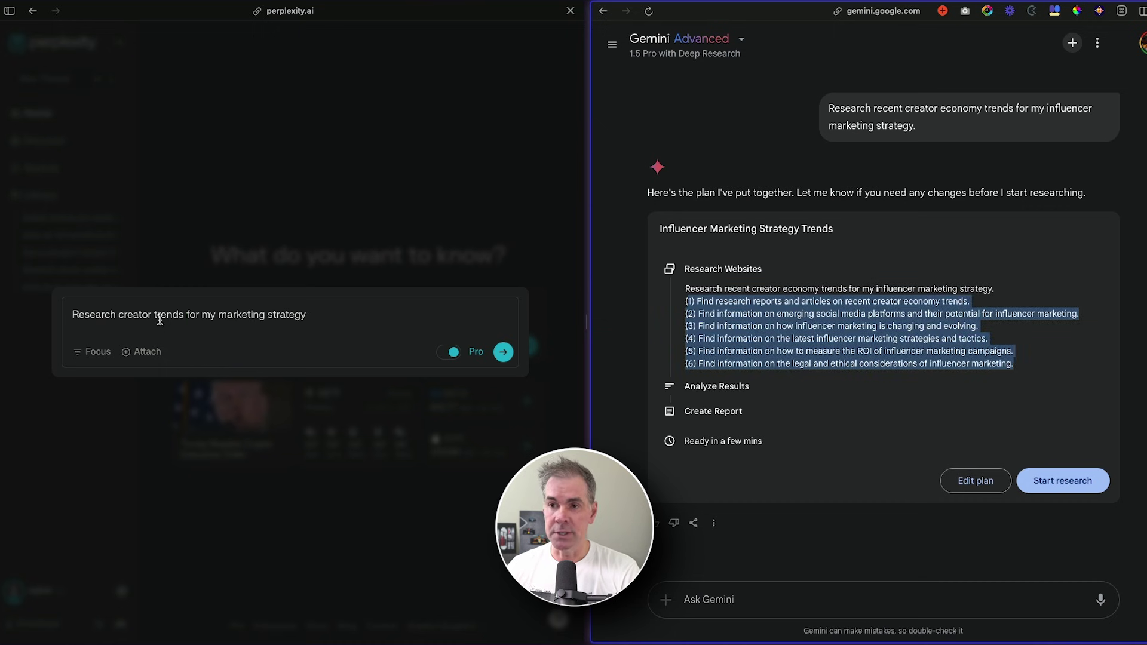
Edit Perplexity's query wording to match the prompt and start Gemini's research on the plan
click(815, 413)
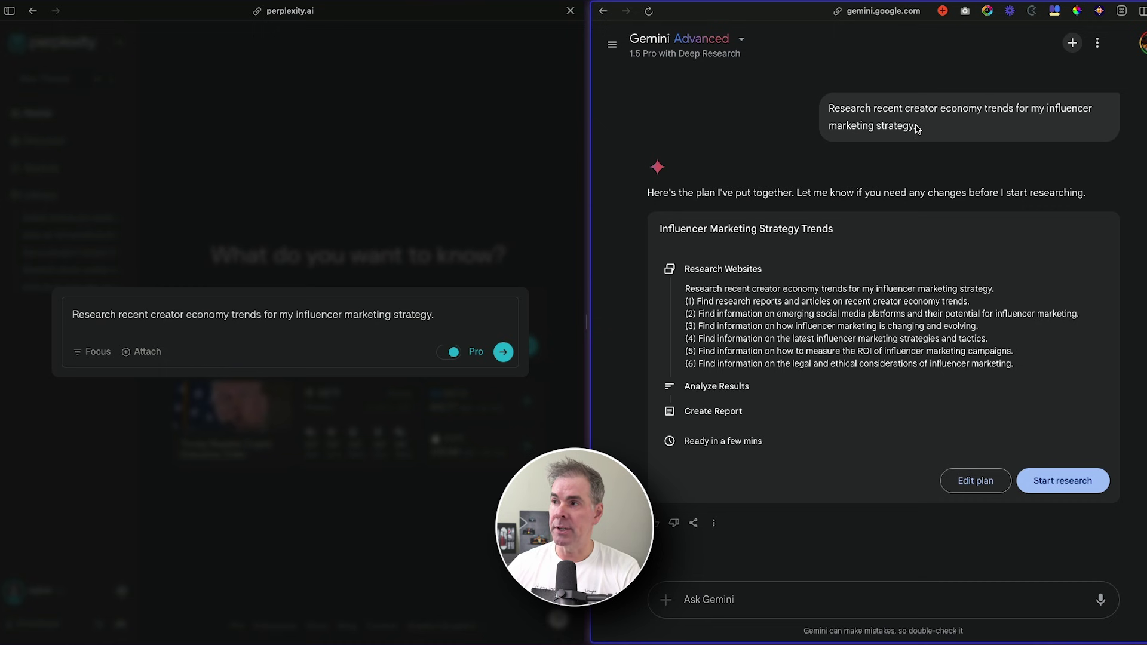
click(320, 312)
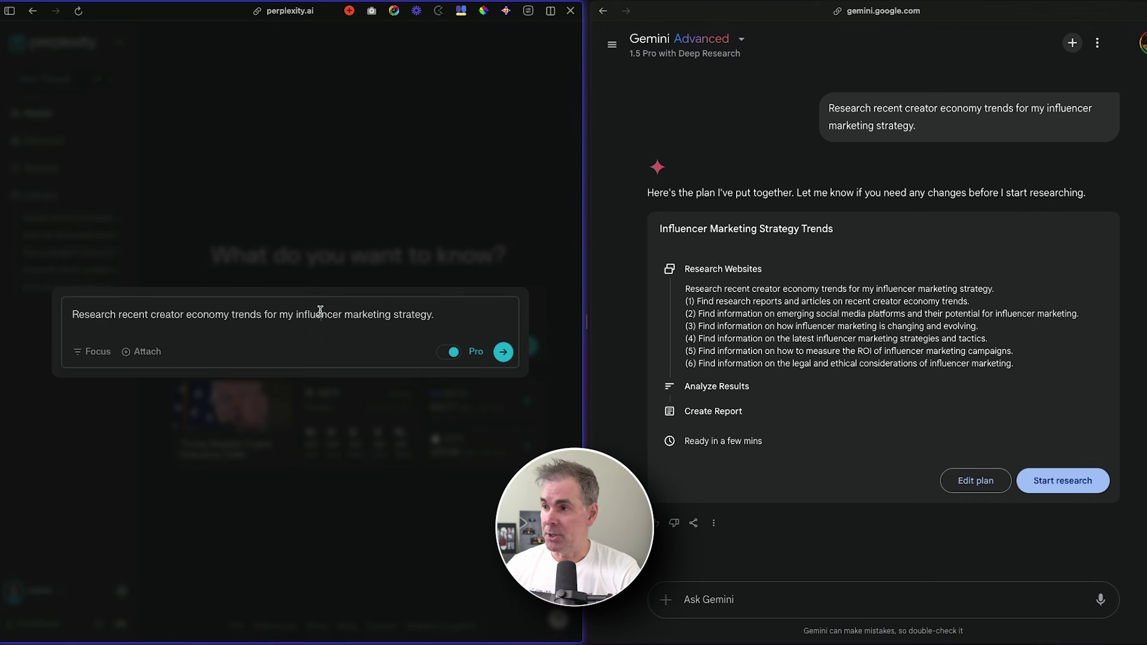
click(1074, 486)
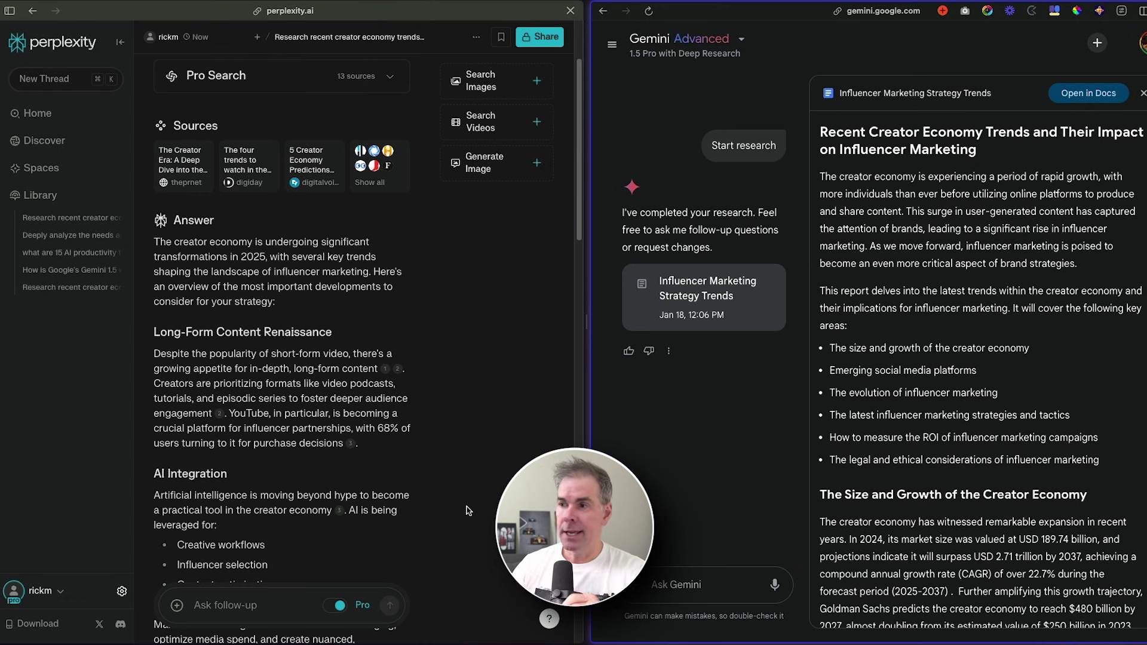
mouse_move(339, 478)
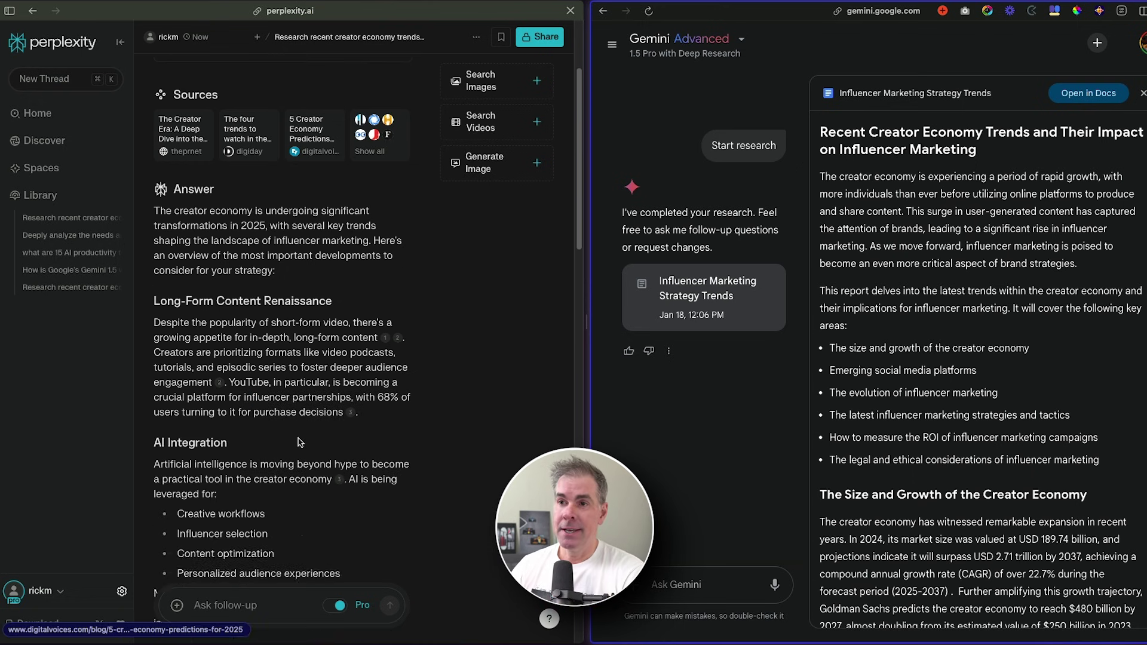
scroll(341, 507, down, 3)
scroll(295, 444, down, 3)
scroll(291, 446, down, 5)
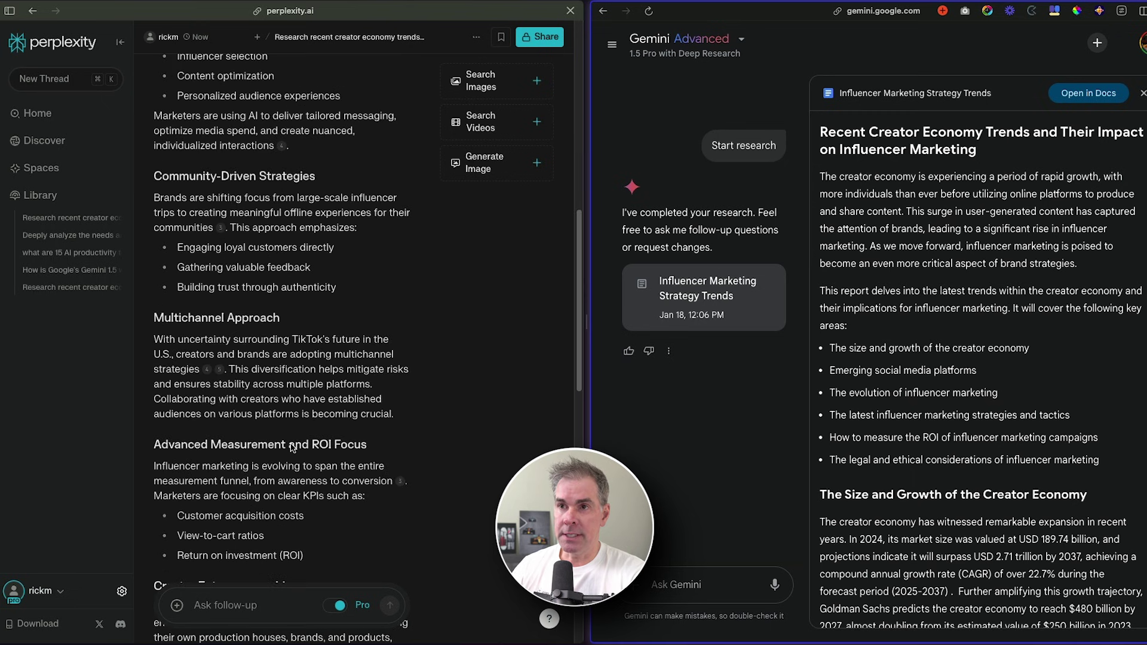
scroll(292, 446, down, 3)
scroll(291, 443, down, 2)
scroll(290, 439, down, 3)
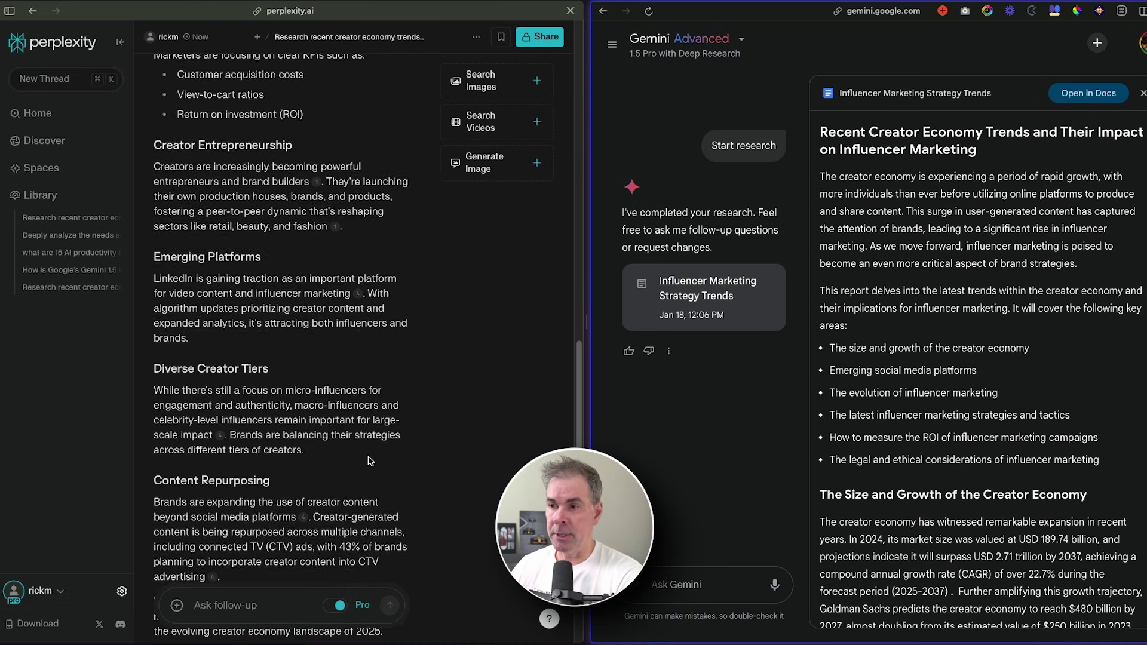
scroll(347, 481, down, 2)
scroll(347, 481, down, 3)
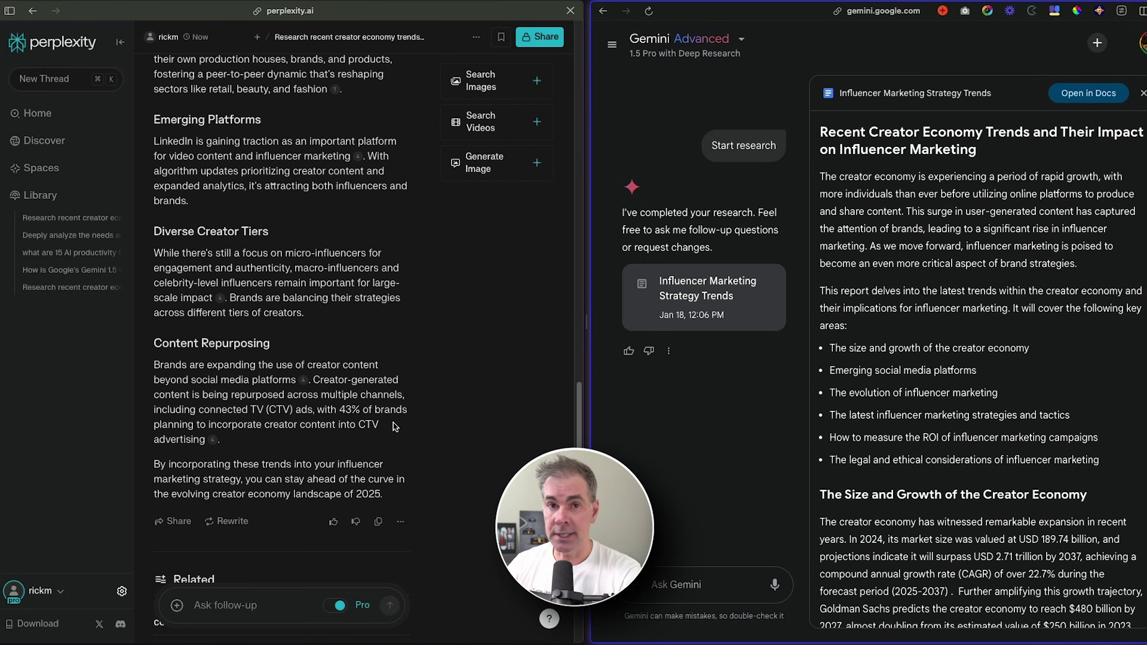
scroll(340, 382, up, 3)
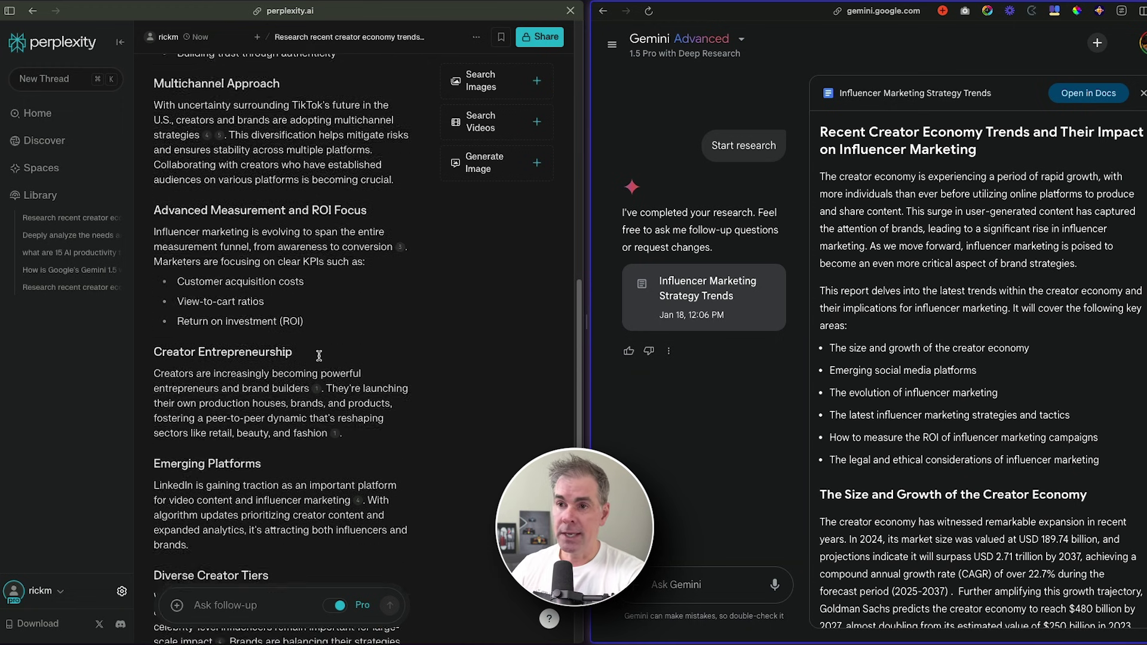
scroll(319, 359, up, 3)
scroll(316, 355, up, 2)
scroll(316, 354, up, 4)
scroll(317, 354, up, 2)
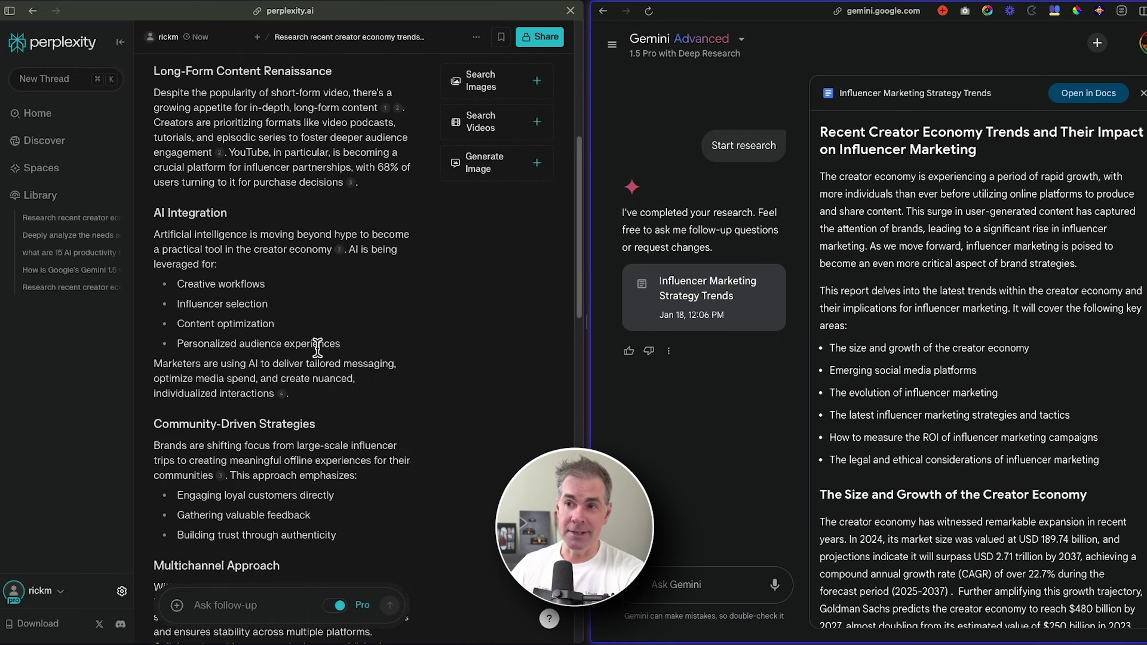
scroll(318, 350, up, 3)
scroll(318, 348, up, 3)
scroll(317, 348, up, 2)
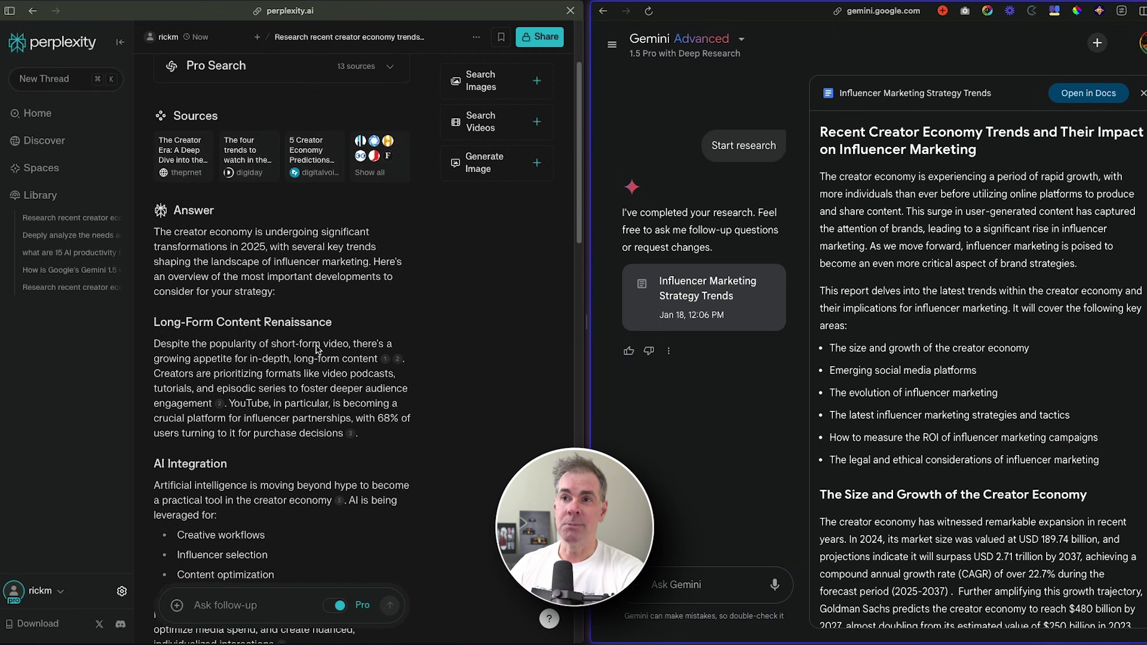
scroll(322, 351, up, 3)
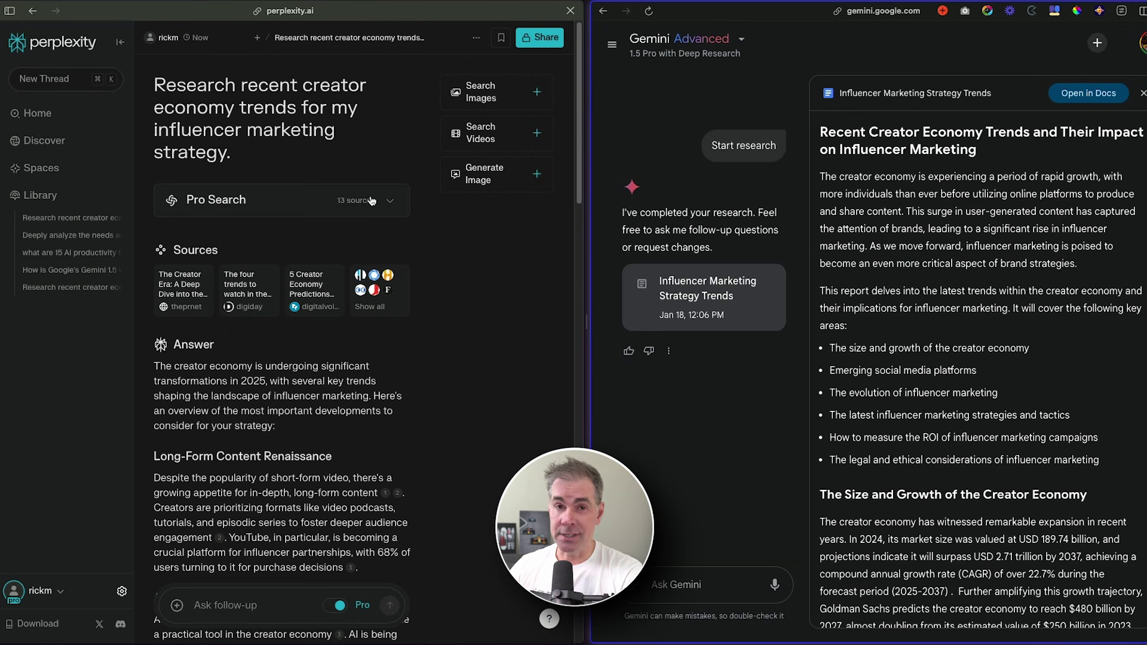
scroll(1034, 358, down, 5)
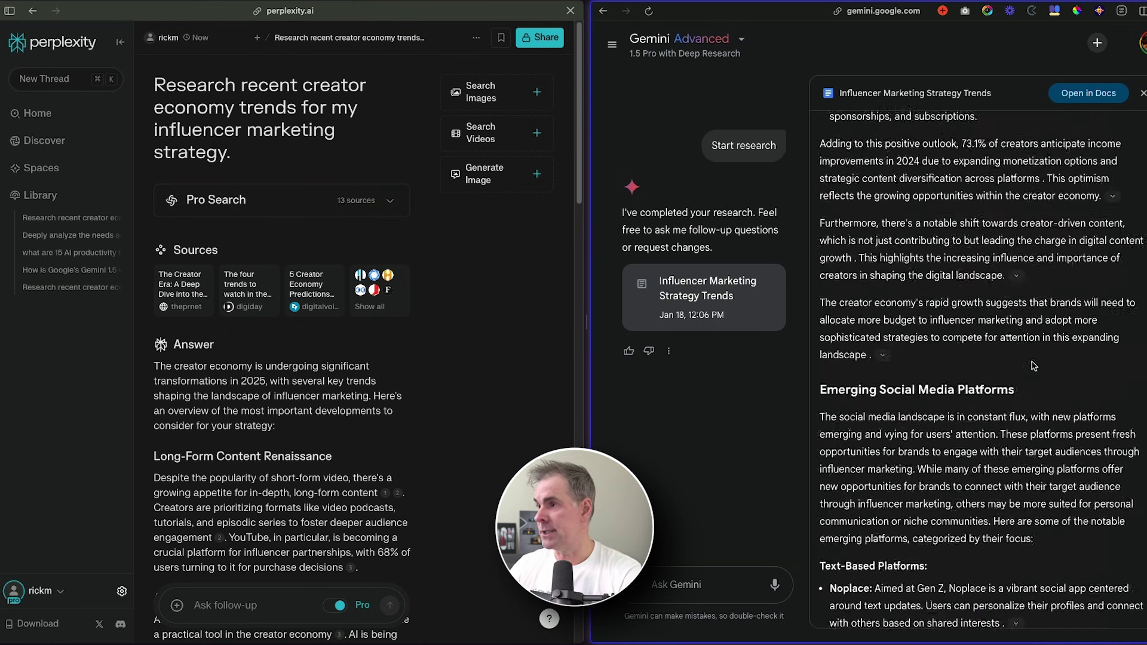
scroll(1034, 359, down, 5)
scroll(1032, 360, down, 5)
scroll(1030, 362, down, 5)
scroll(1031, 362, down, 5)
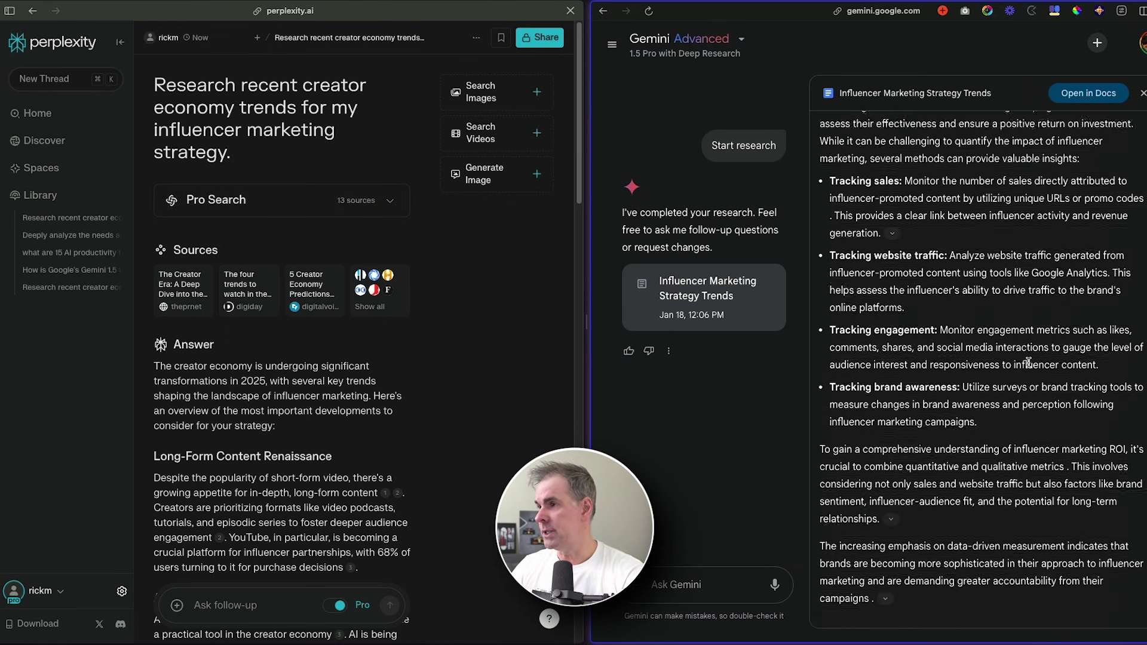
scroll(1028, 364, down, 5)
scroll(1026, 367, down, 5)
scroll(1027, 366, down, 5)
scroll(1024, 366, down, 5)
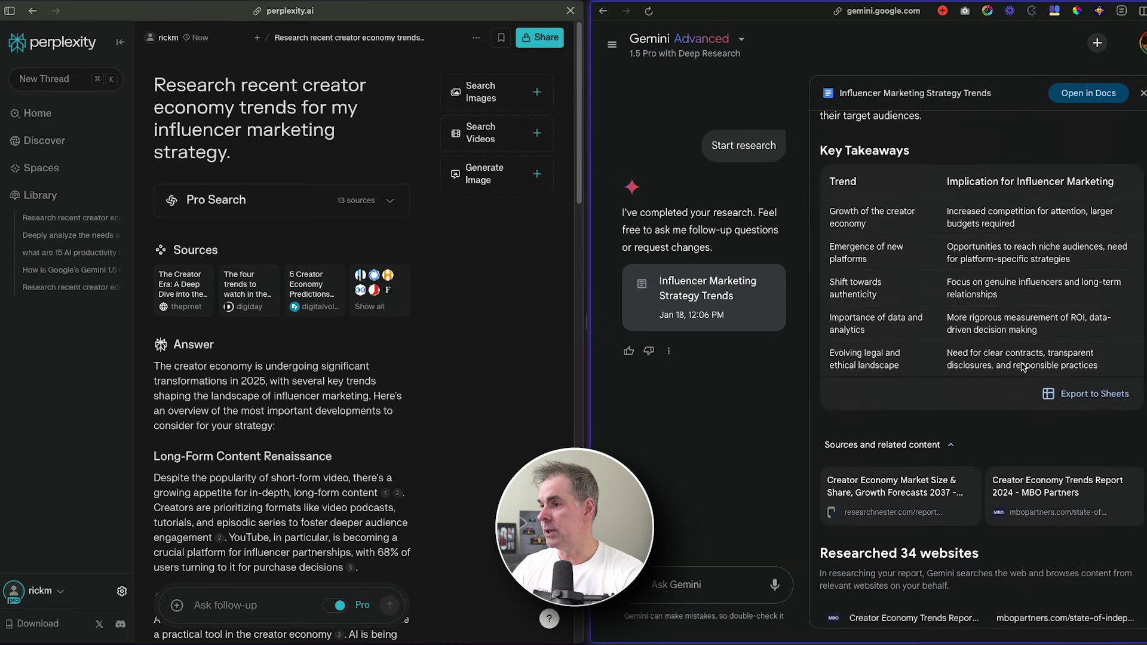
scroll(1021, 364, down, 5)
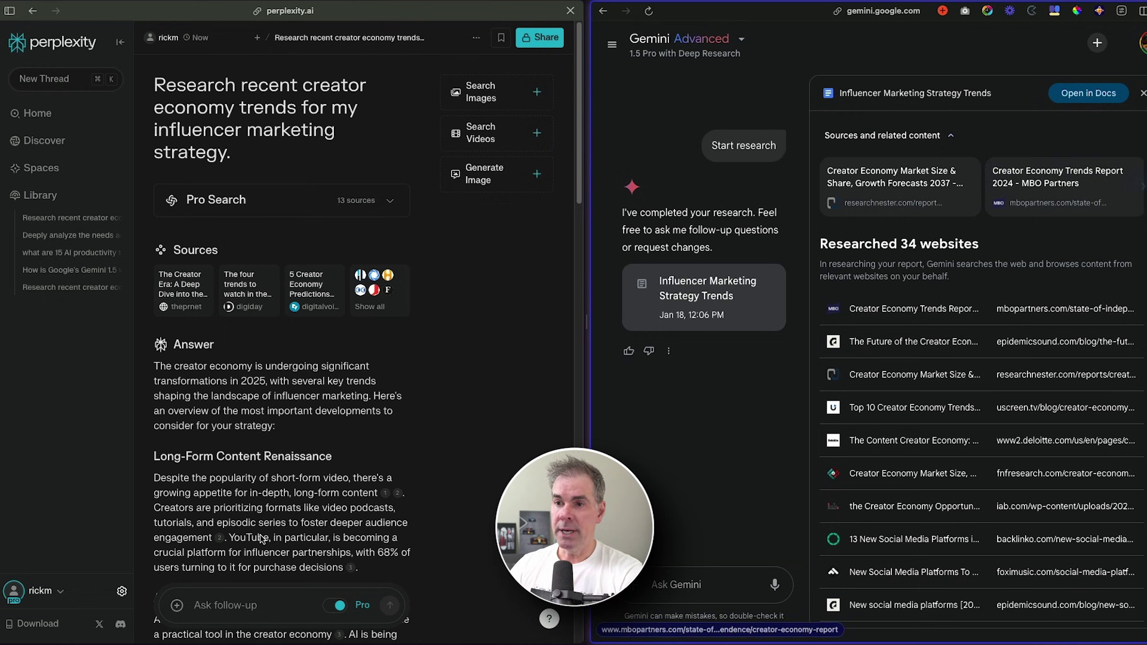
scroll(307, 485, down, 2)
scroll(303, 439, down, 2)
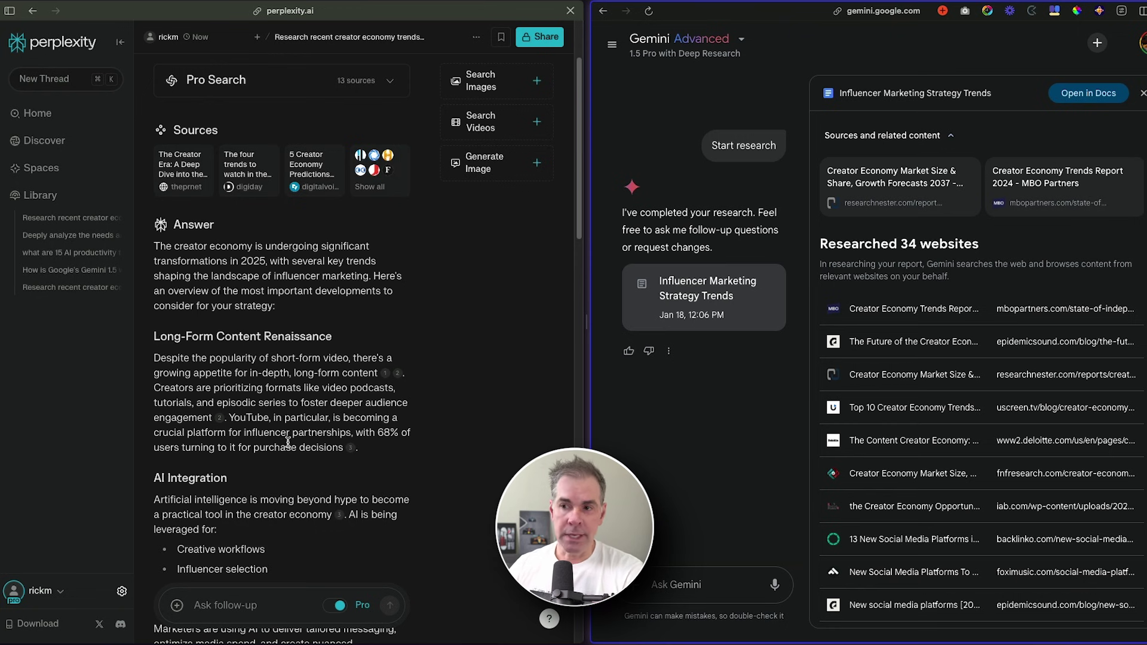
scroll(287, 441, down, 3)
scroll(287, 441, down, 2)
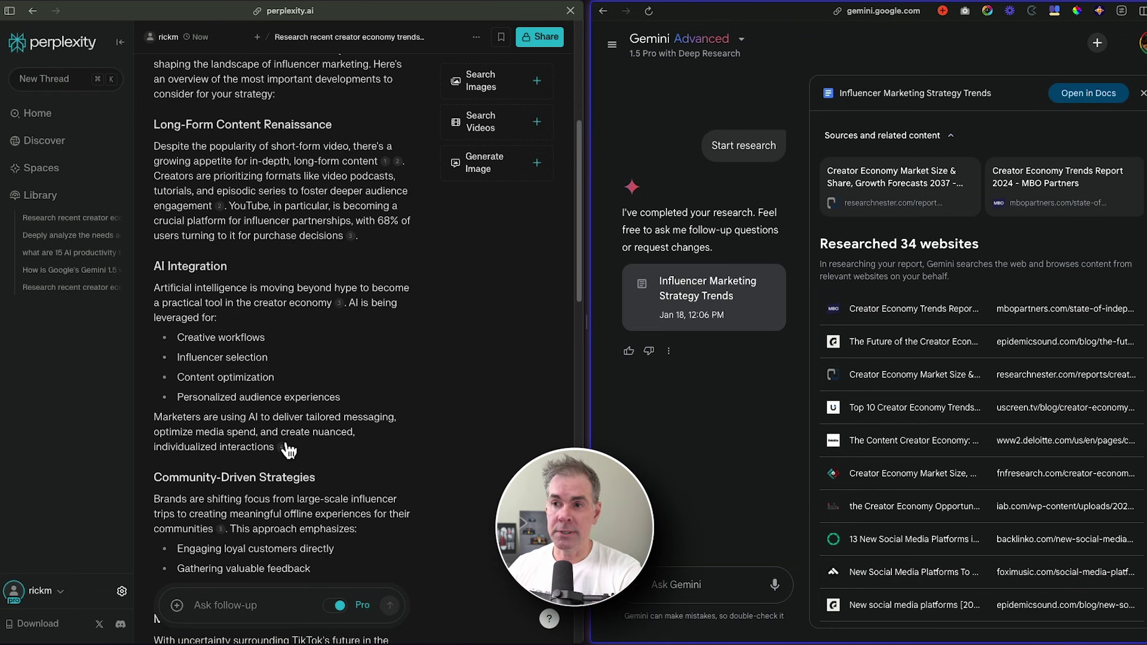
scroll(287, 441, down, 2)
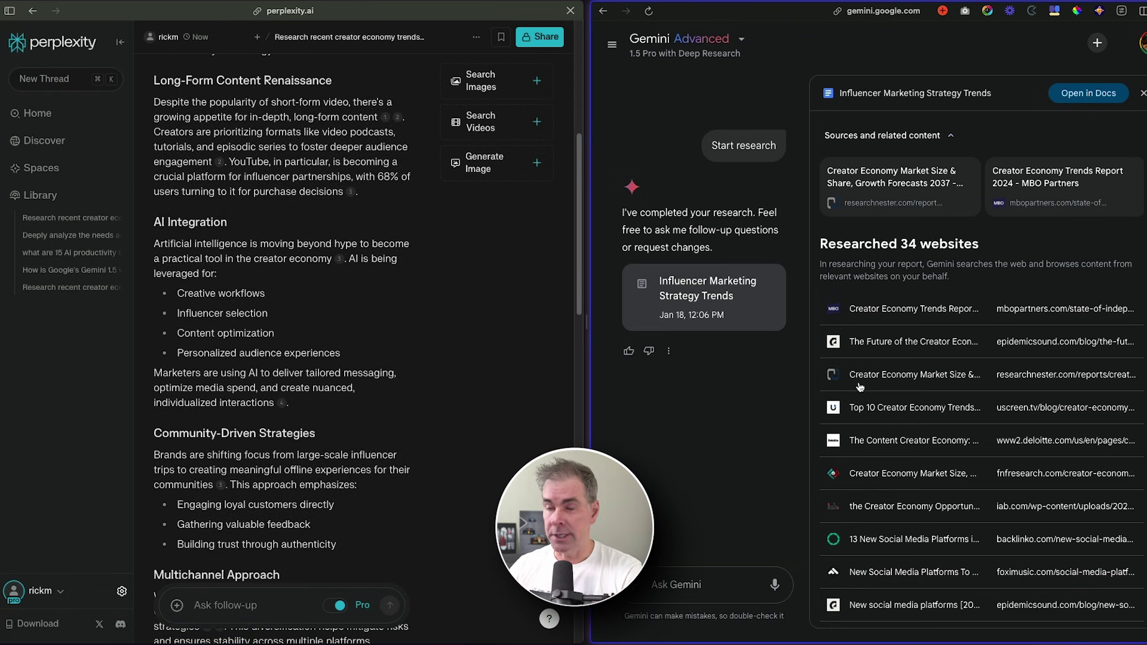
scroll(859, 386, up, 5)
scroll(874, 376, up, 5)
scroll(883, 375, up, 5)
scroll(888, 372, up, 5)
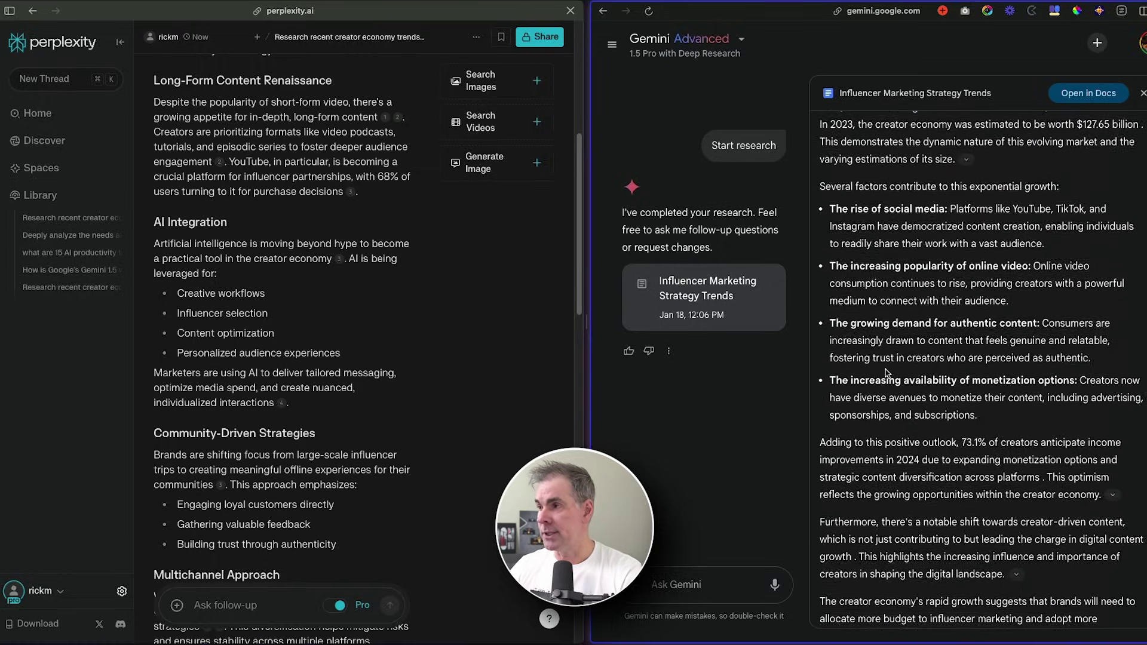
scroll(887, 371, up, 5)
scroll(979, 439, down, 3)
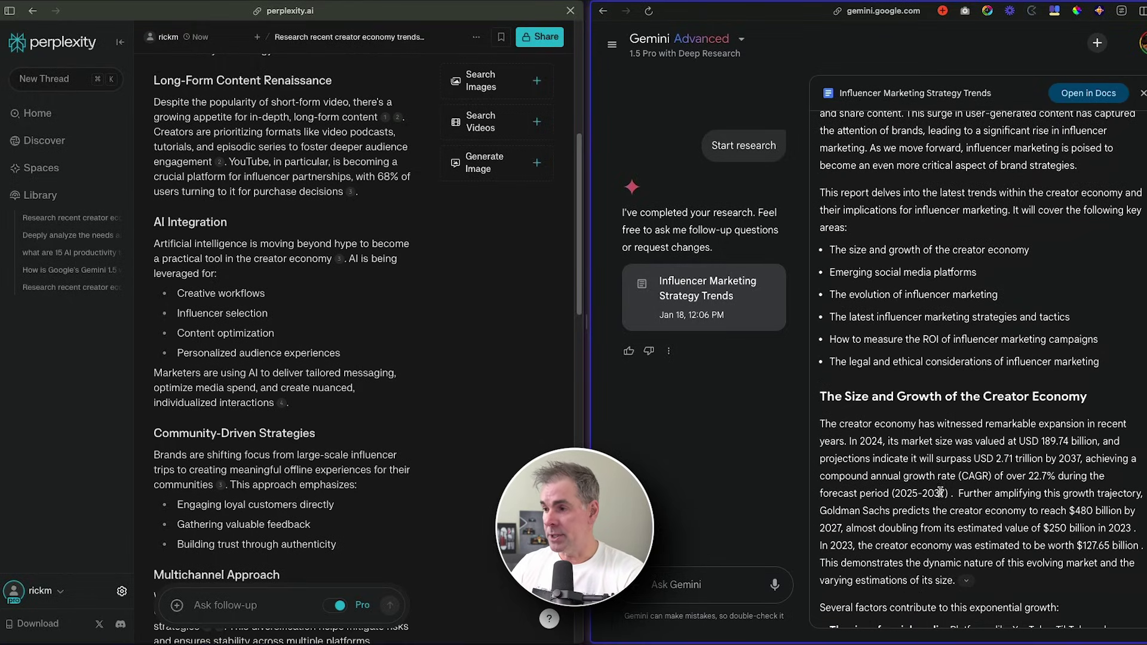
scroll(941, 492, down, 3)
scroll(941, 489, down, 1)
scroll(941, 447, down, 5)
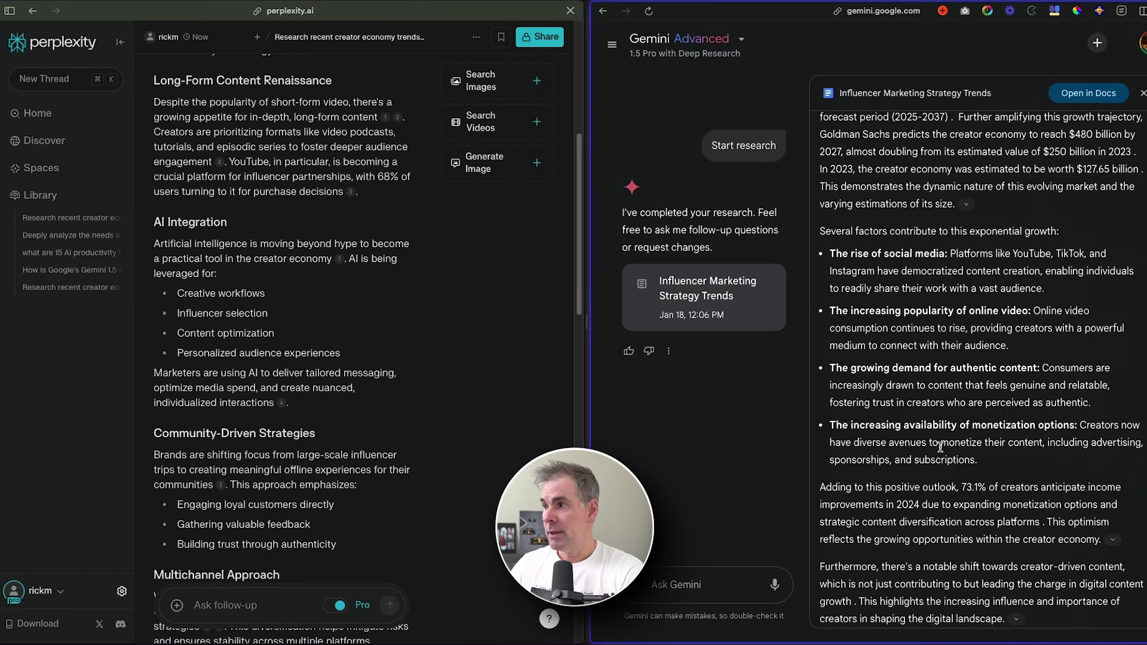
scroll(941, 447, down, 5)
scroll(940, 448, down, 3)
scroll(940, 451, down, 3)
scroll(939, 451, down, 5)
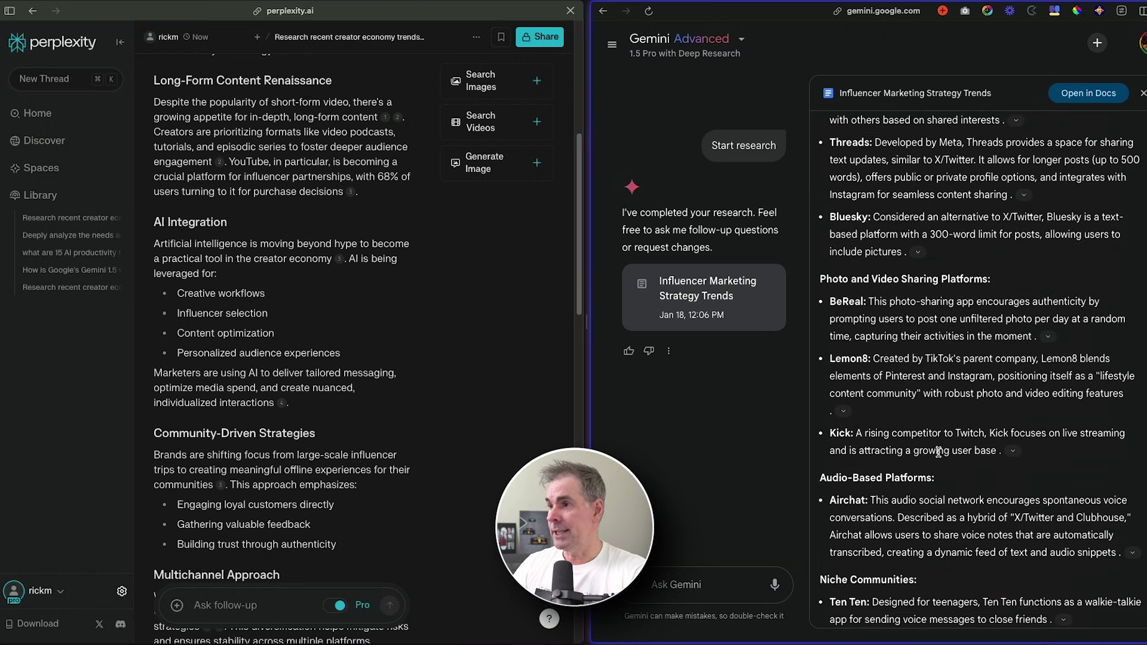
scroll(937, 455, down, 3)
scroll(949, 435, down, 5)
scroll(951, 435, down, 2)
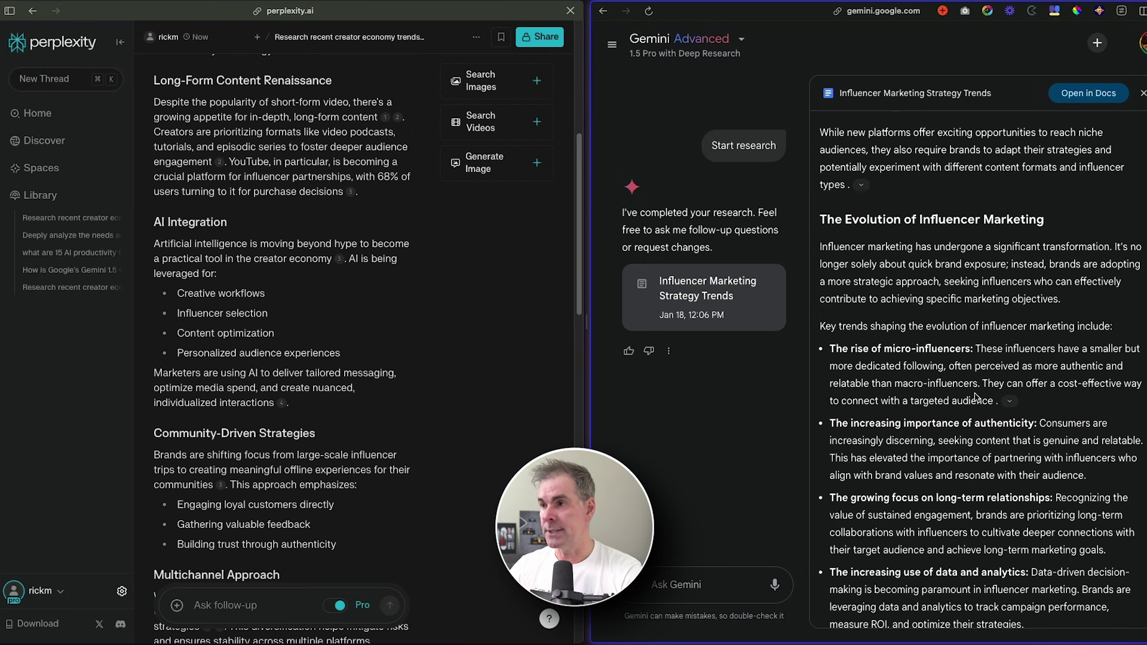
scroll(292, 454, down, 4)
scroll(296, 448, down, 3)
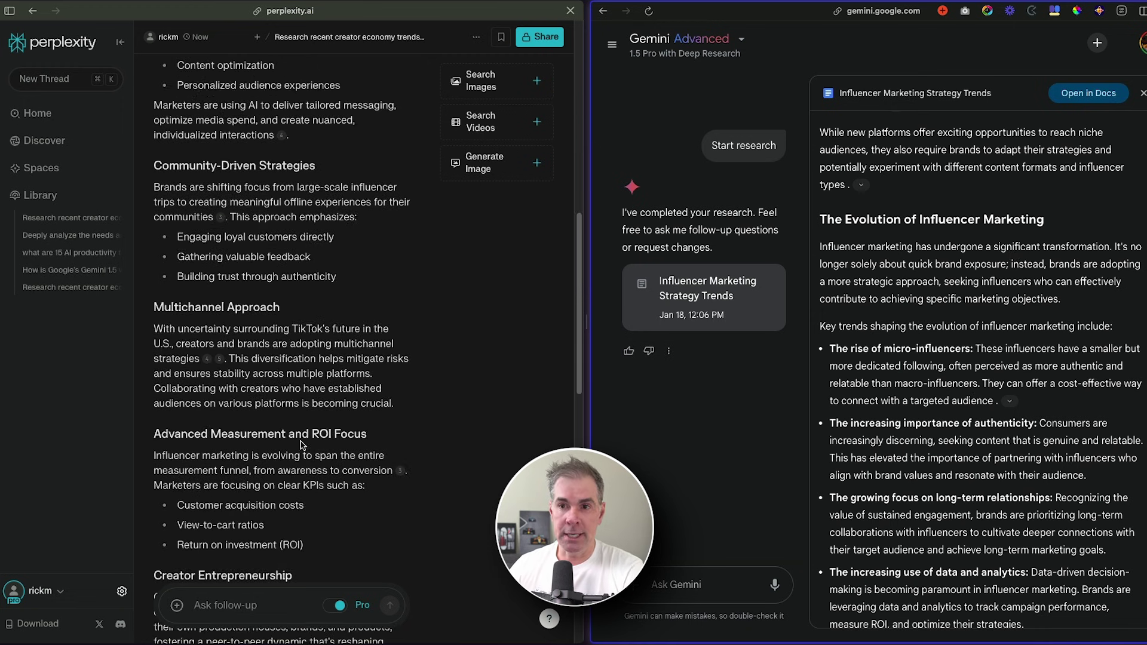
scroll(300, 440, down, 4)
scroll(307, 428, down, 3)
scroll(307, 427, down, 4)
scroll(296, 422, down, 3)
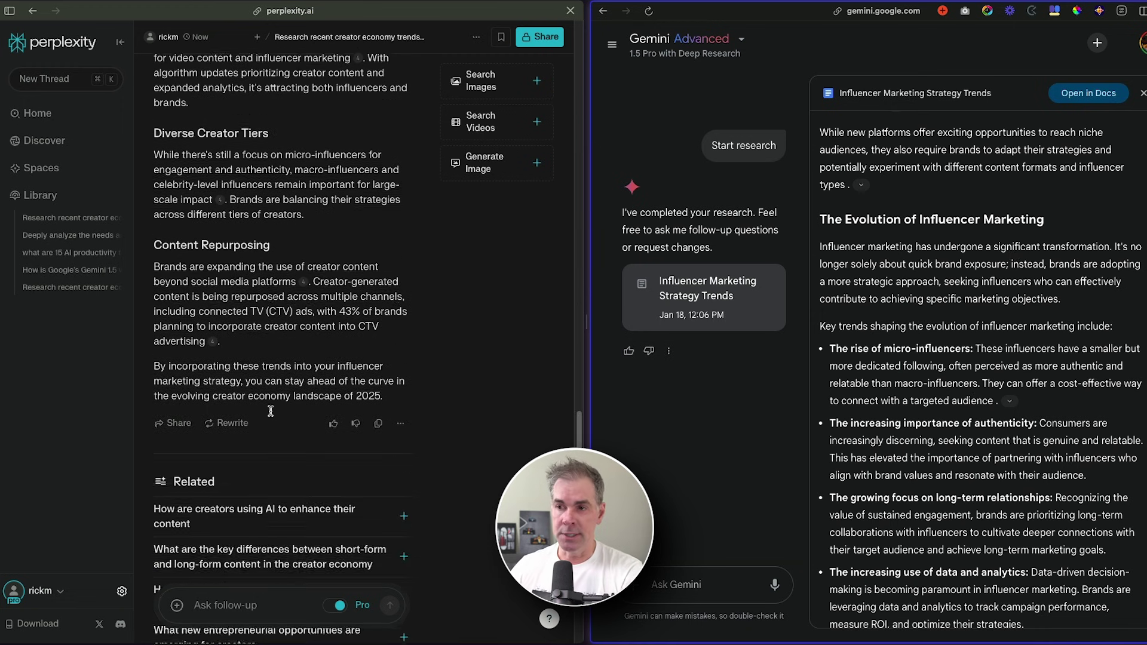
scroll(278, 417, down, 3)
scroll(264, 414, down, 3)
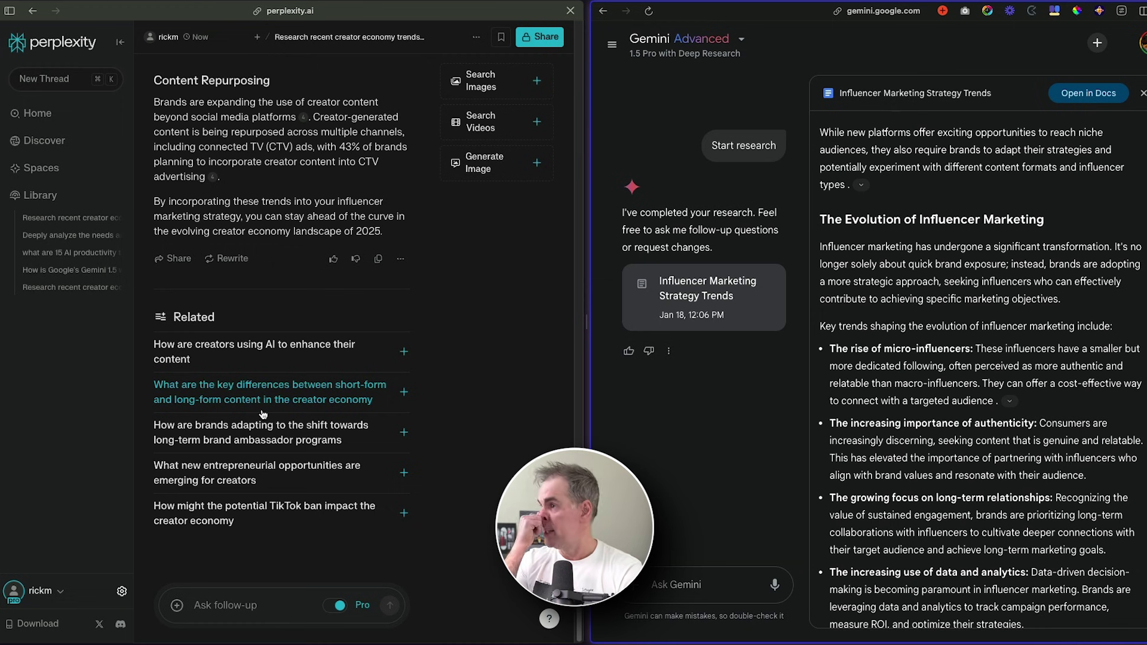